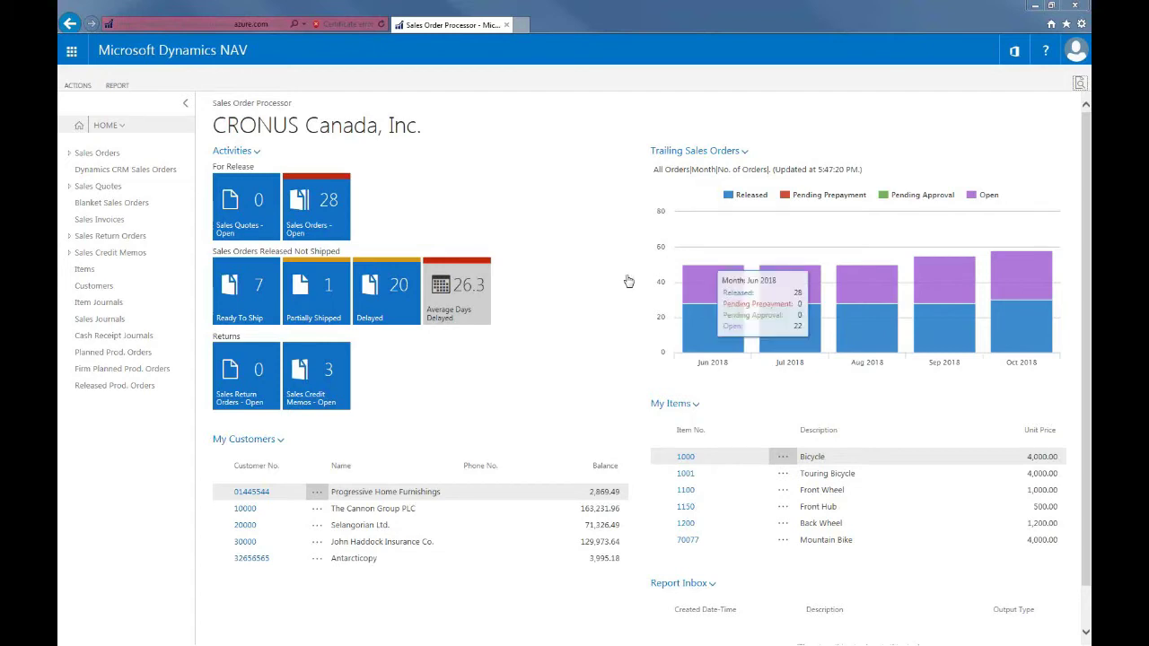
Step: From the Purchase Quotes list, create a new quote and enter vendor 10000
key("alt+q")
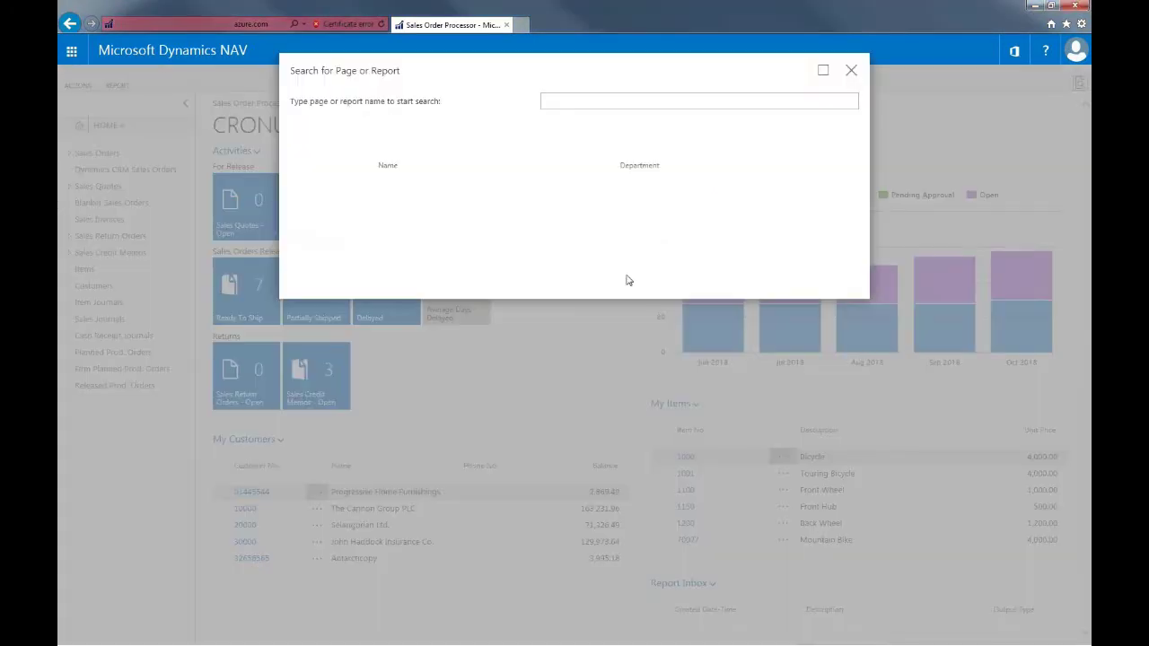
type("purchase quotes")
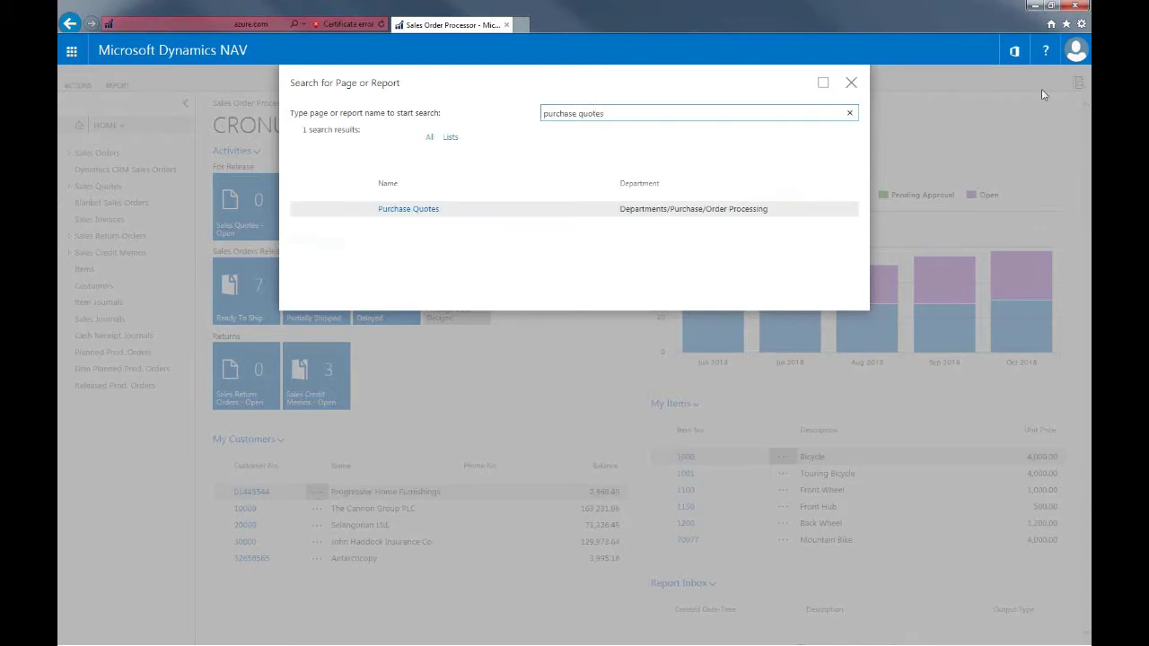
left_click(416, 209)
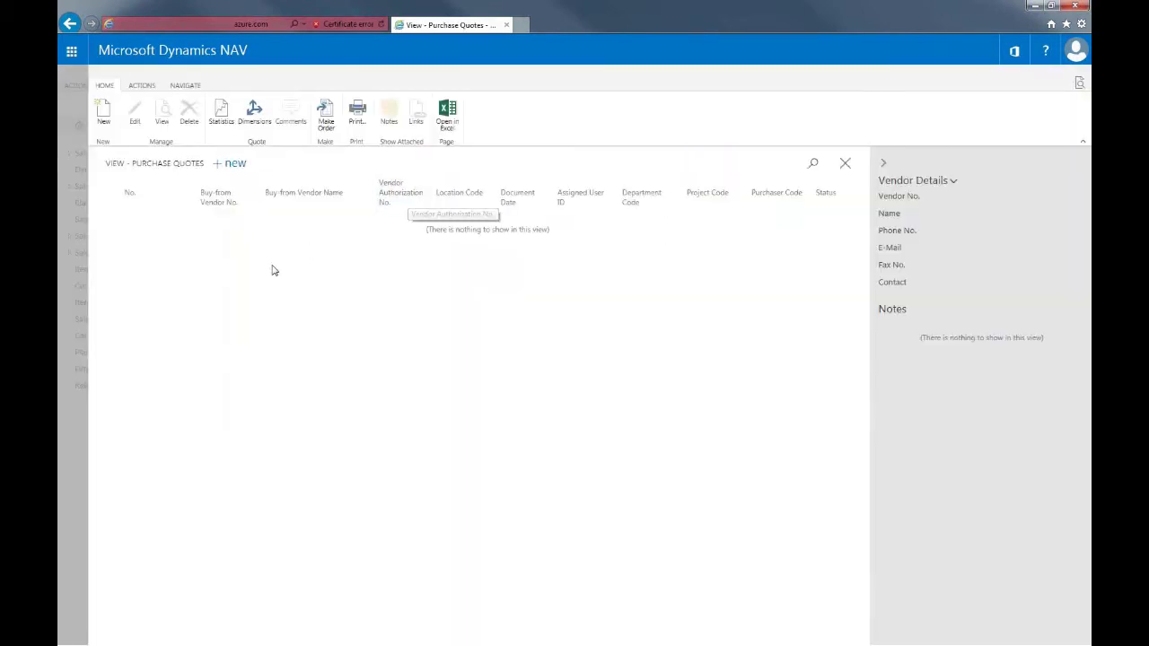
left_click(105, 115)
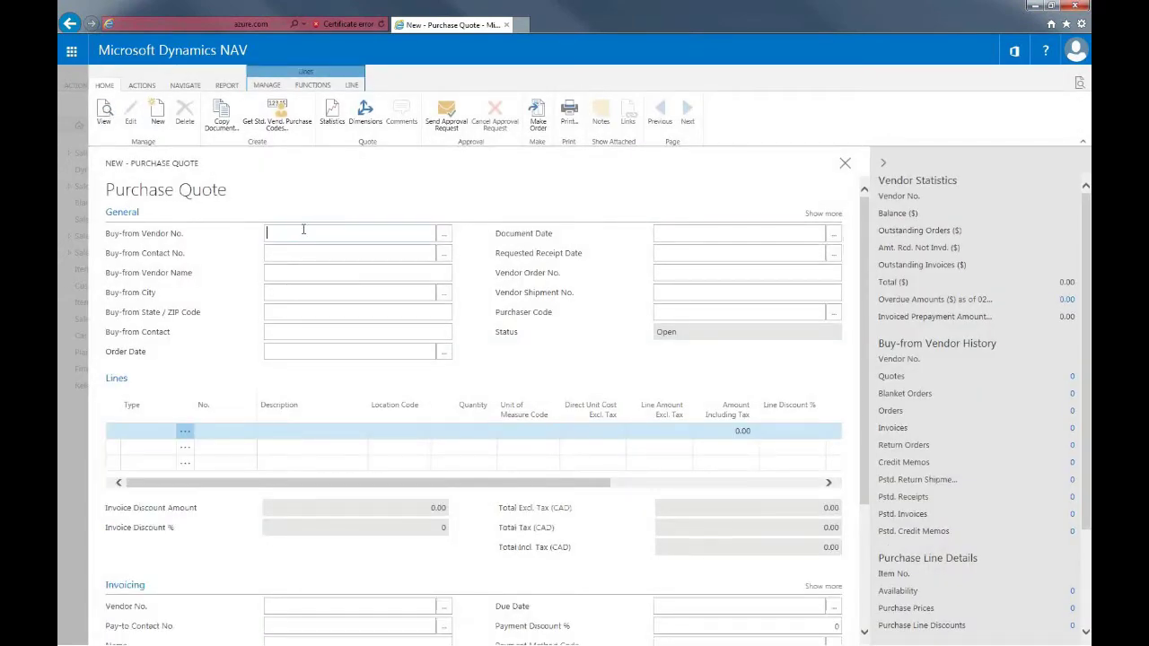
type("10000")
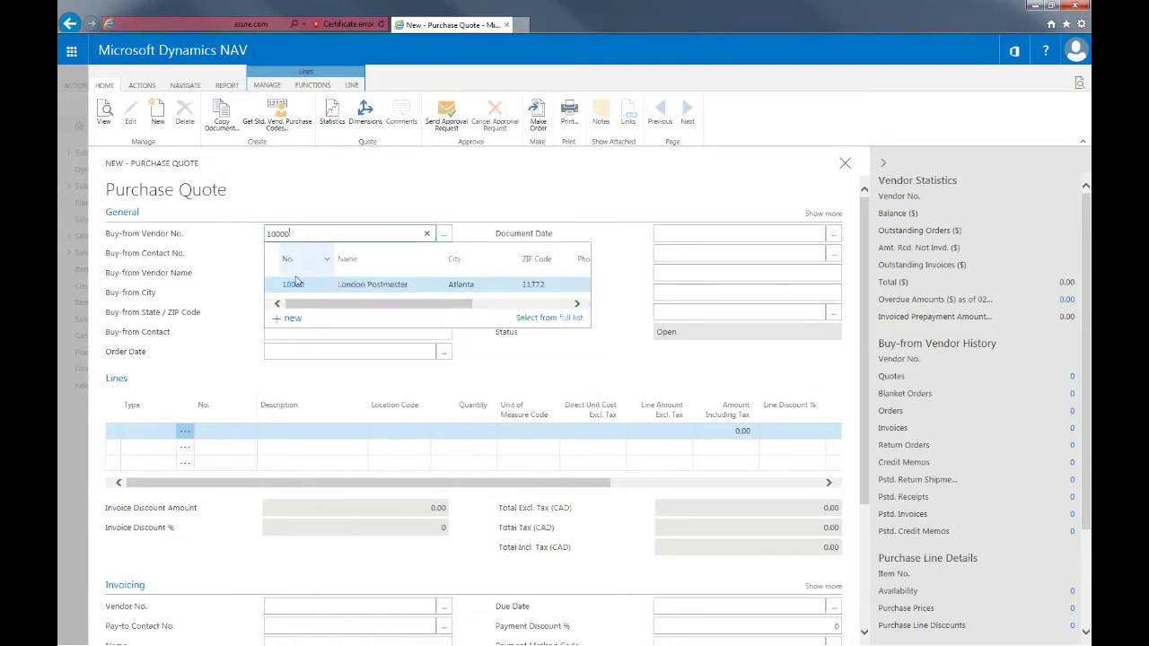
Step: Choose London Postmaster, add an Item line of 15 ATHENS Desks (1896-S), then choose Make Order
left_click(299, 289)
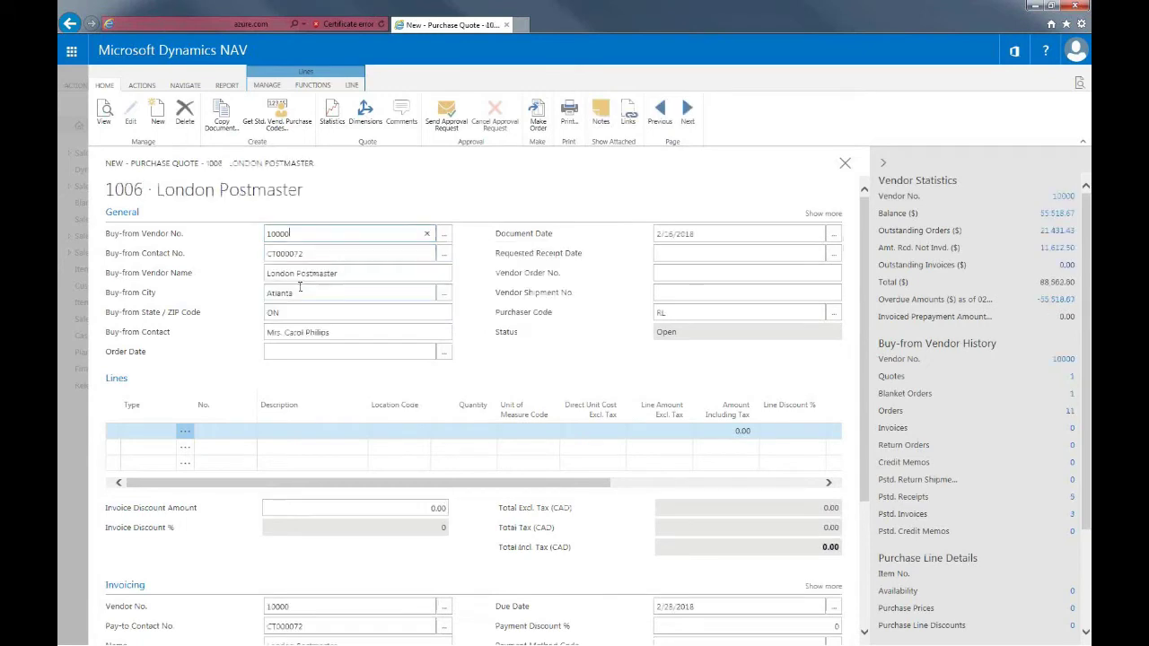
left_click(152, 436)
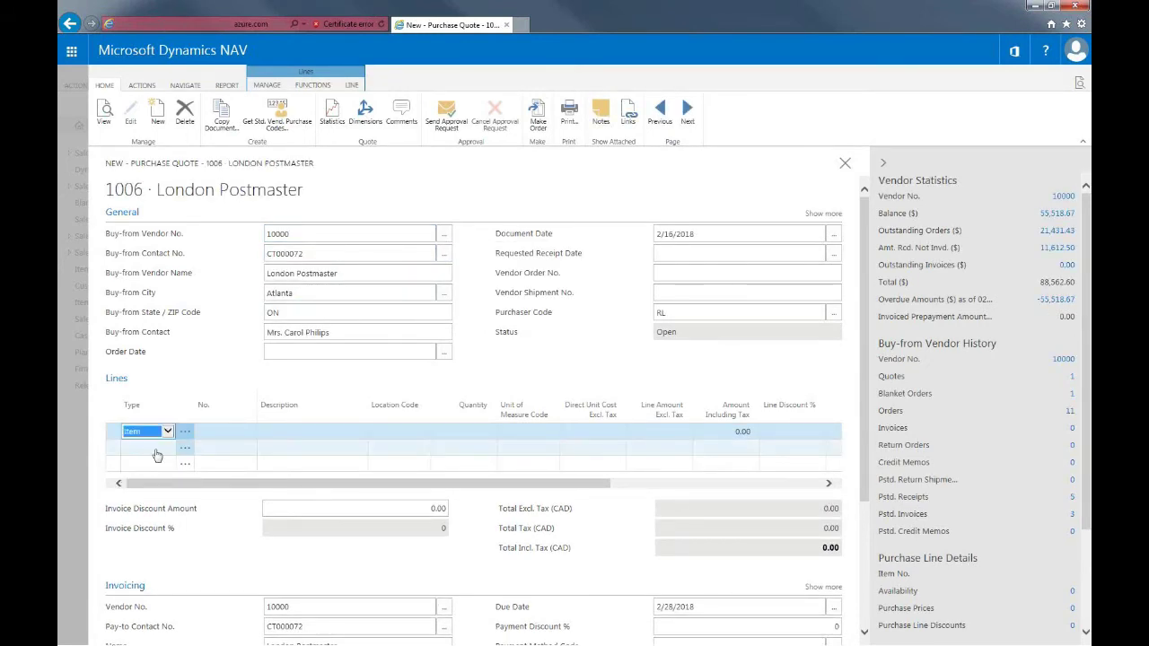
left_click(215, 430)
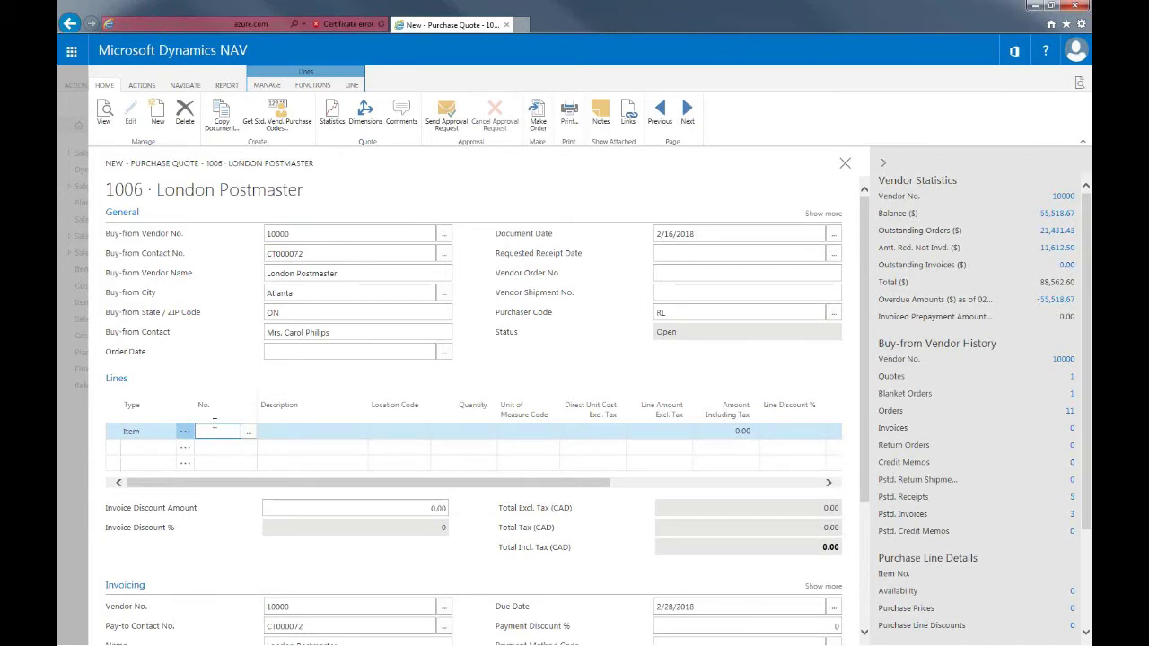
type("1896")
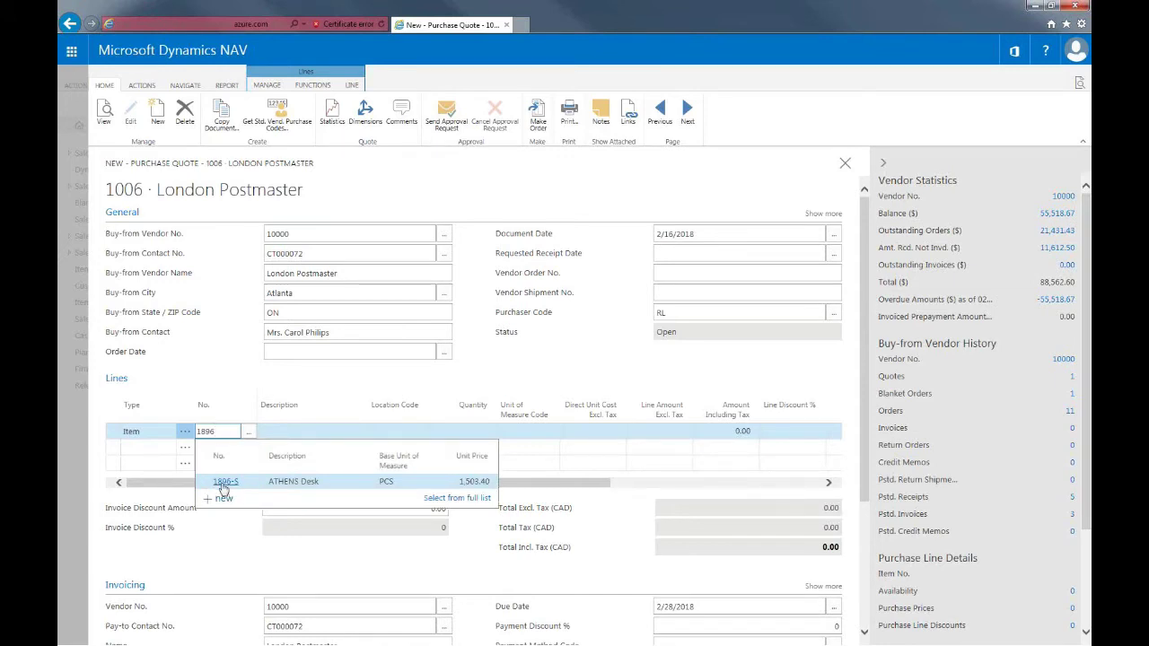
left_click(223, 483)
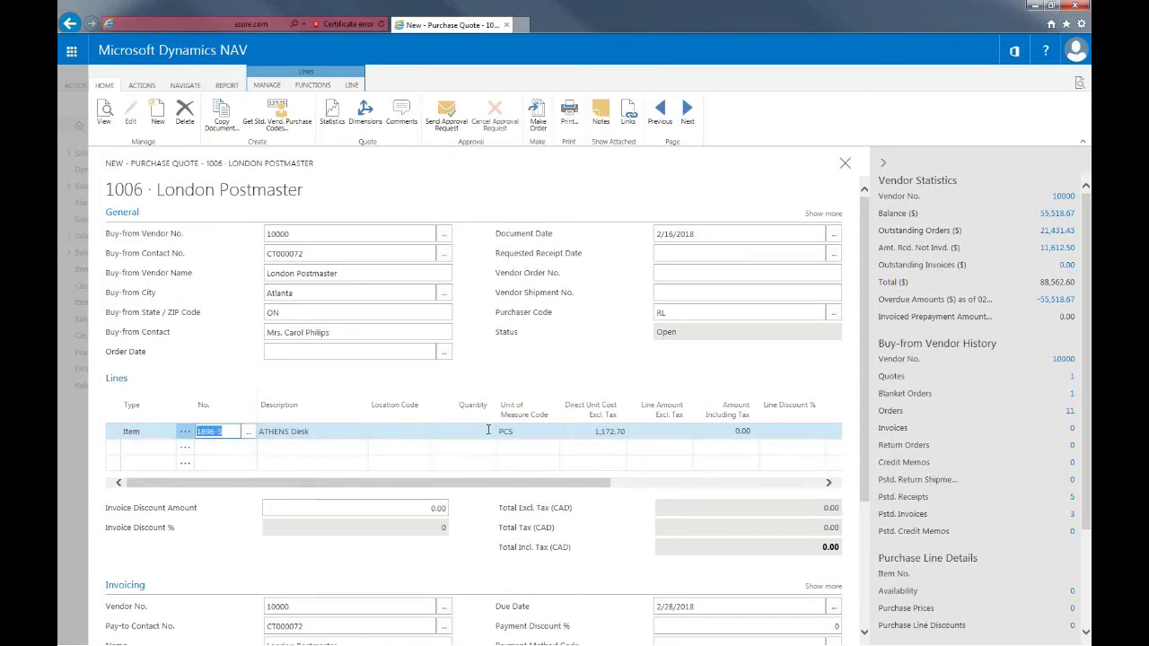
left_click(488, 430)
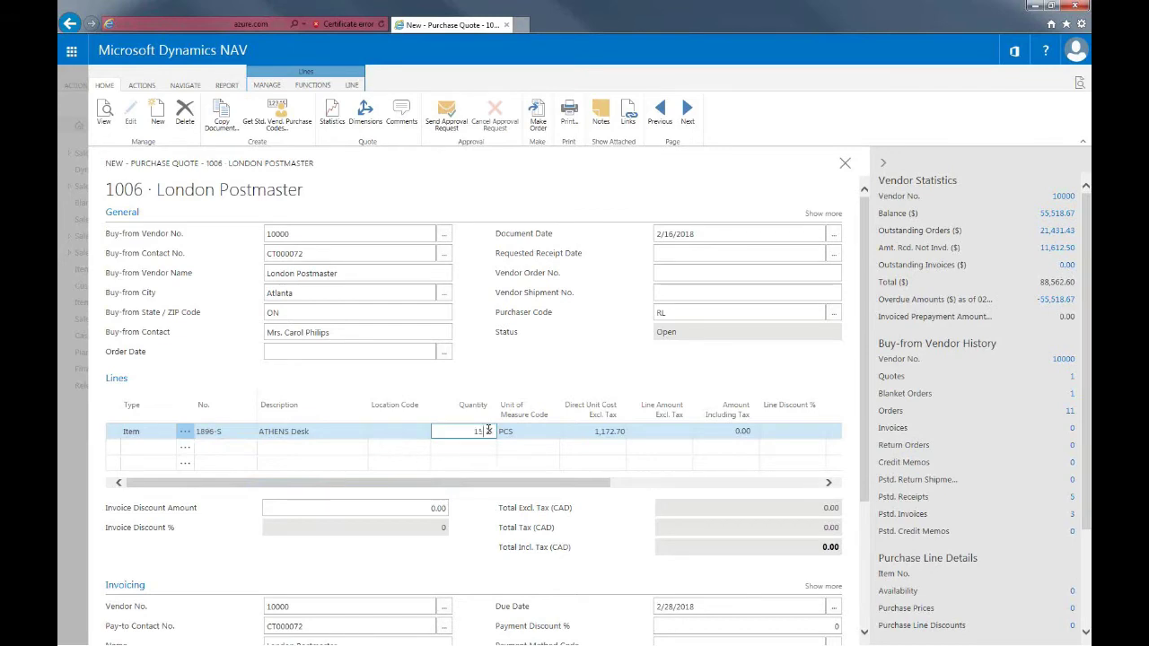
type("15")
key("Return")
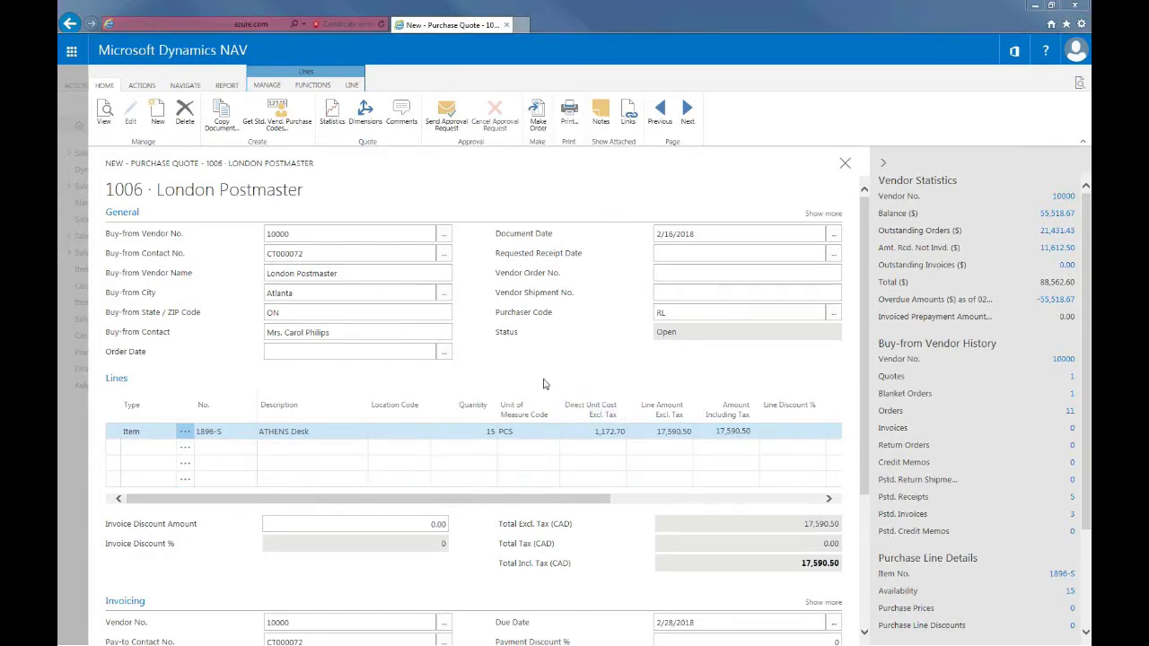
left_click(530, 127)
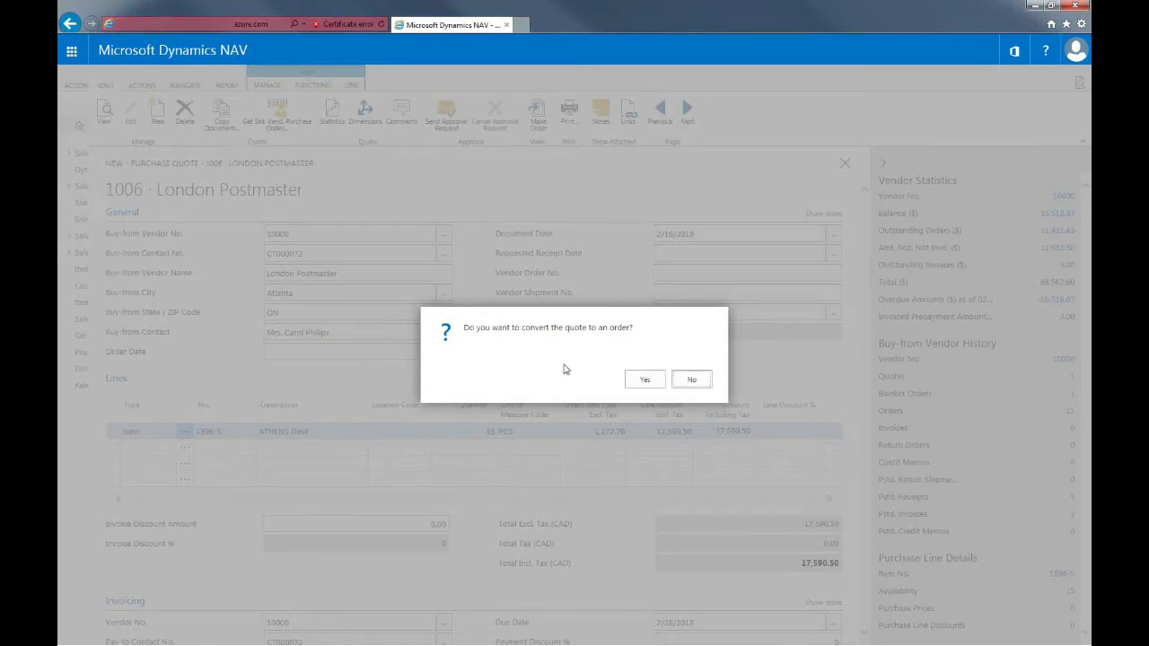
Step: Confirm converting quote 1006 into purchase order 106048
left_click(643, 380)
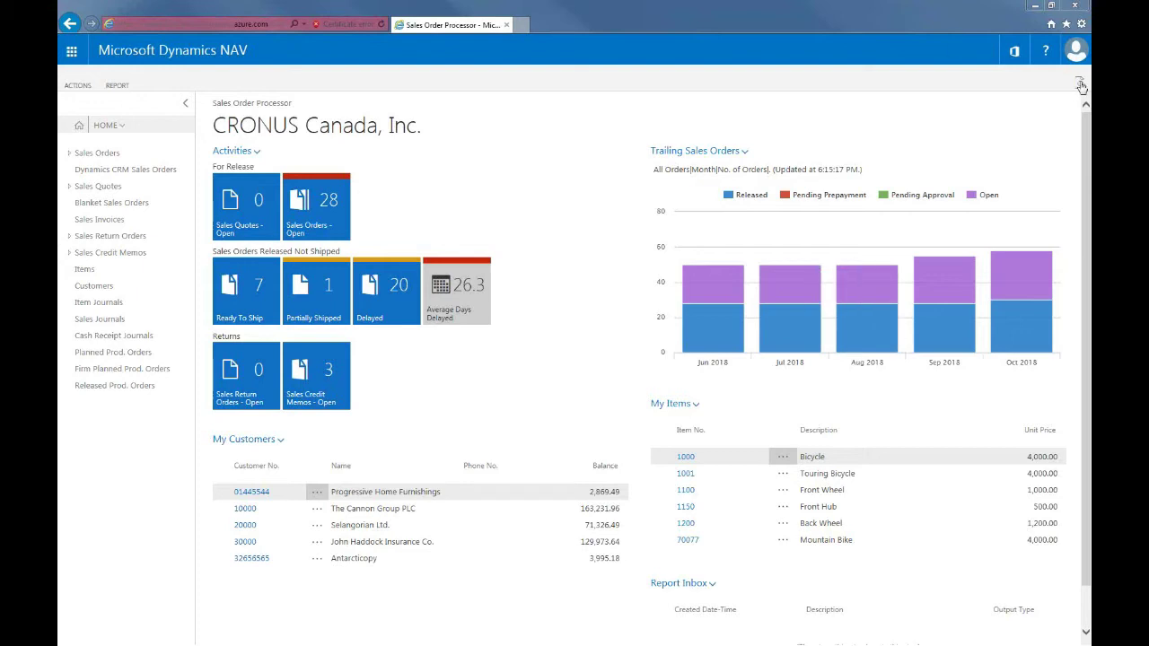
Step: From the Blanket Purchase Orders list, create order 1004 for vendor 10000, London Postmaster
left_click(1079, 83)
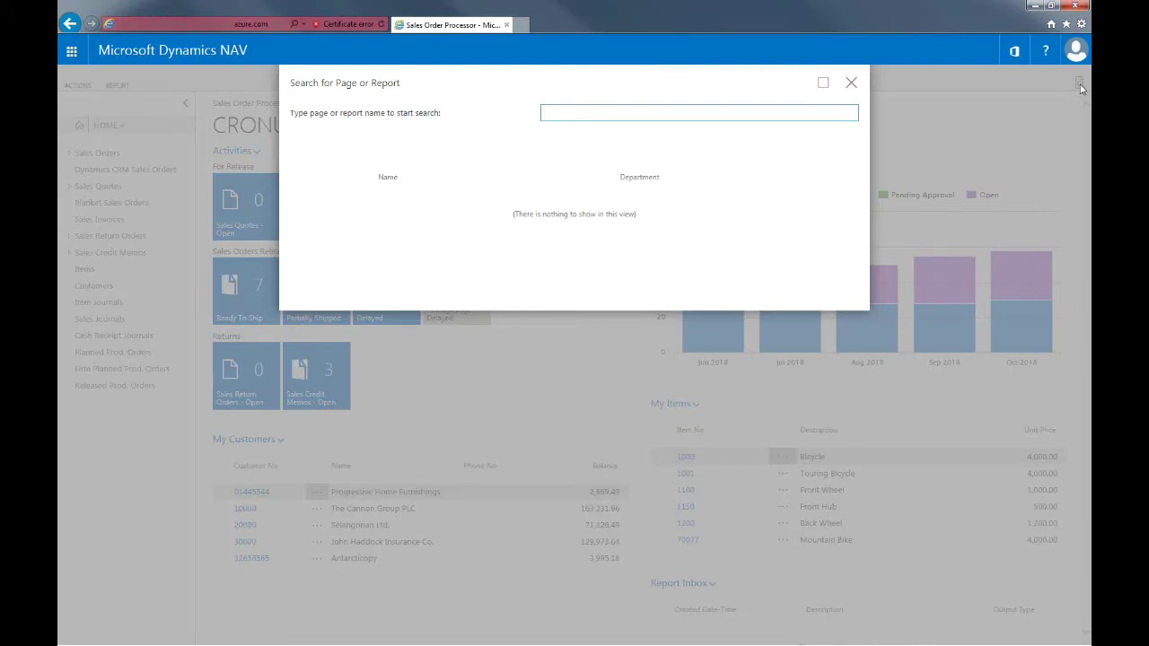
type("blanket purchase order")
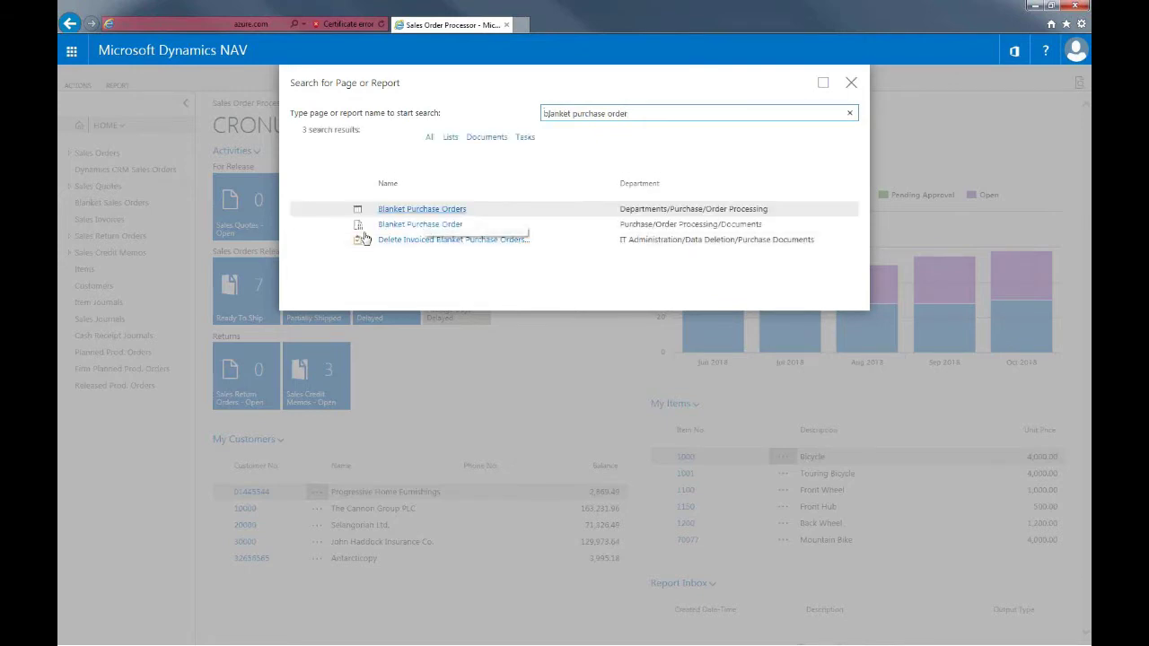
key("Return")
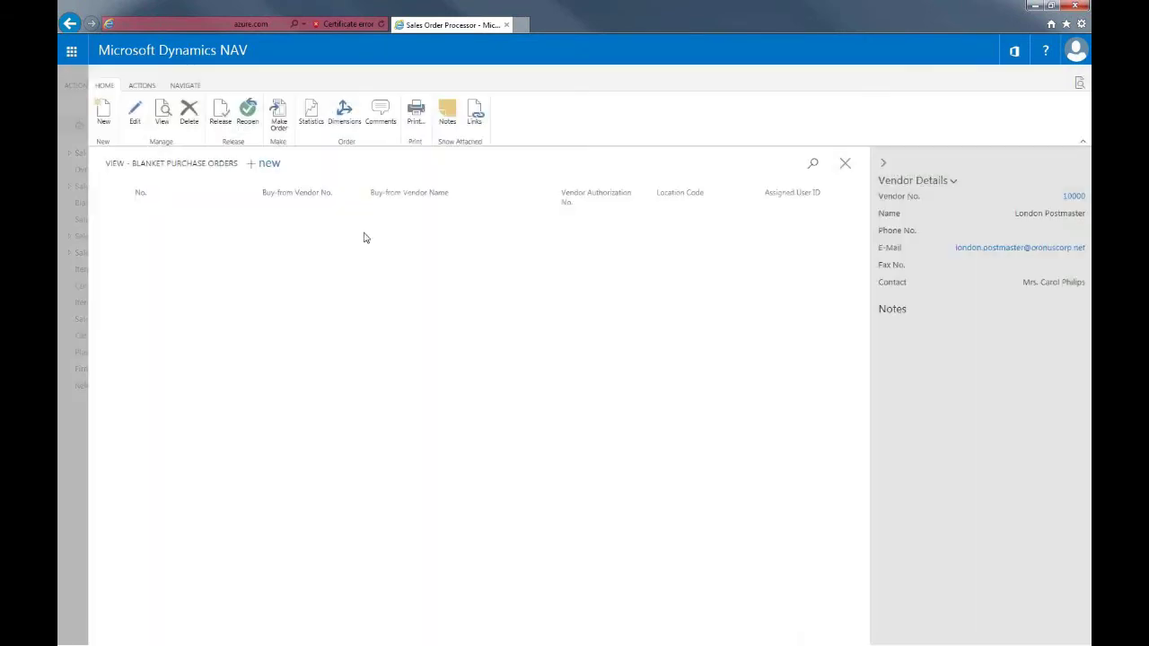
left_click(105, 122)
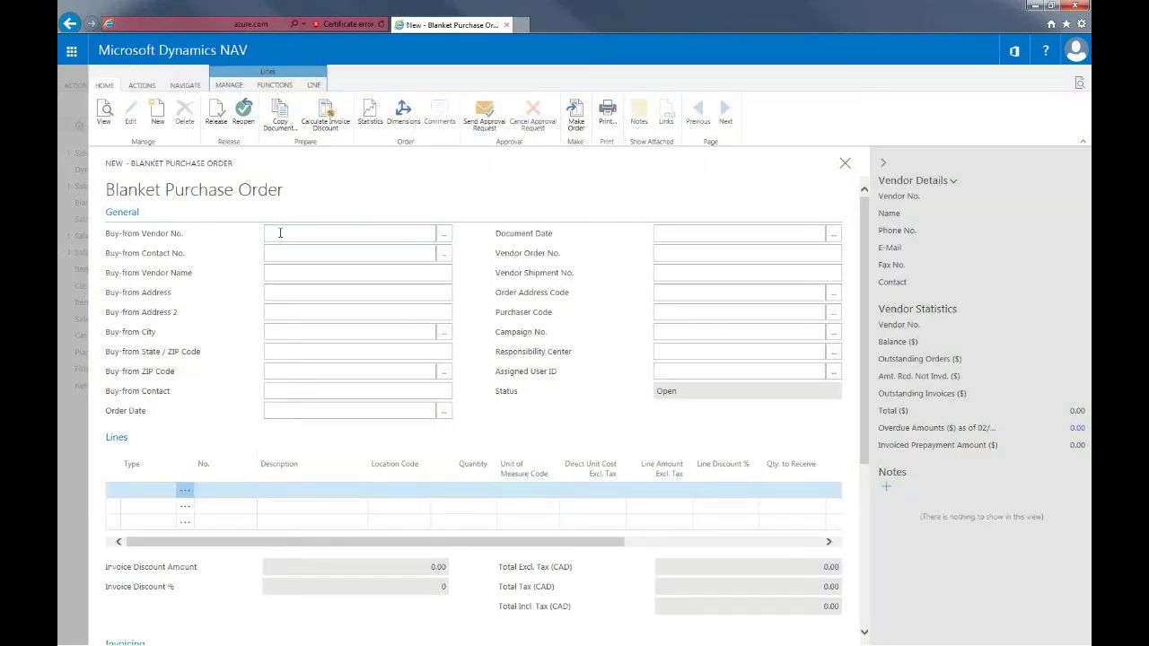
type("10000")
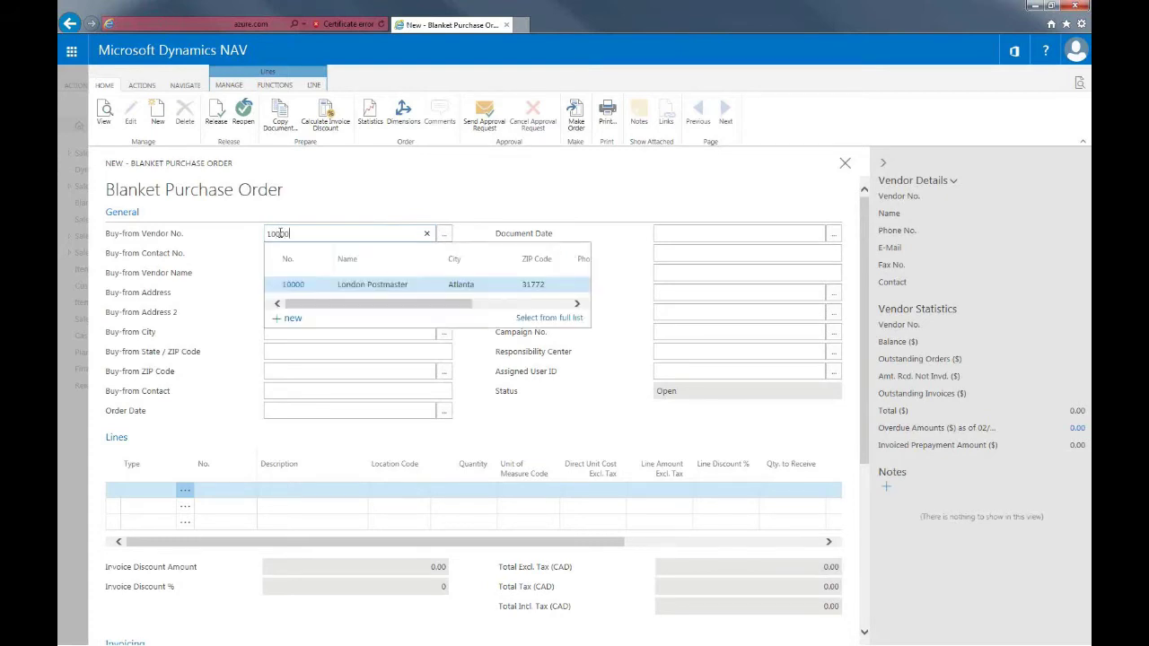
left_click(293, 285)
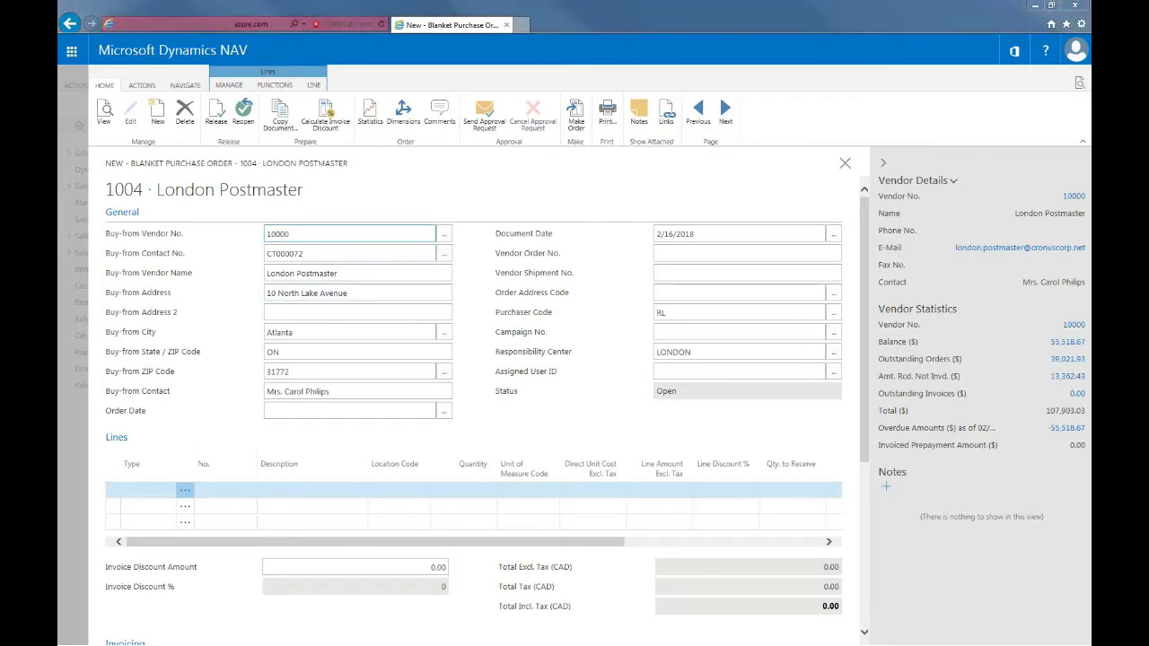
Step: Add an Item line for 70010 Wooden Door, quantity 50, with a 5% line discount
left_click(167, 493)
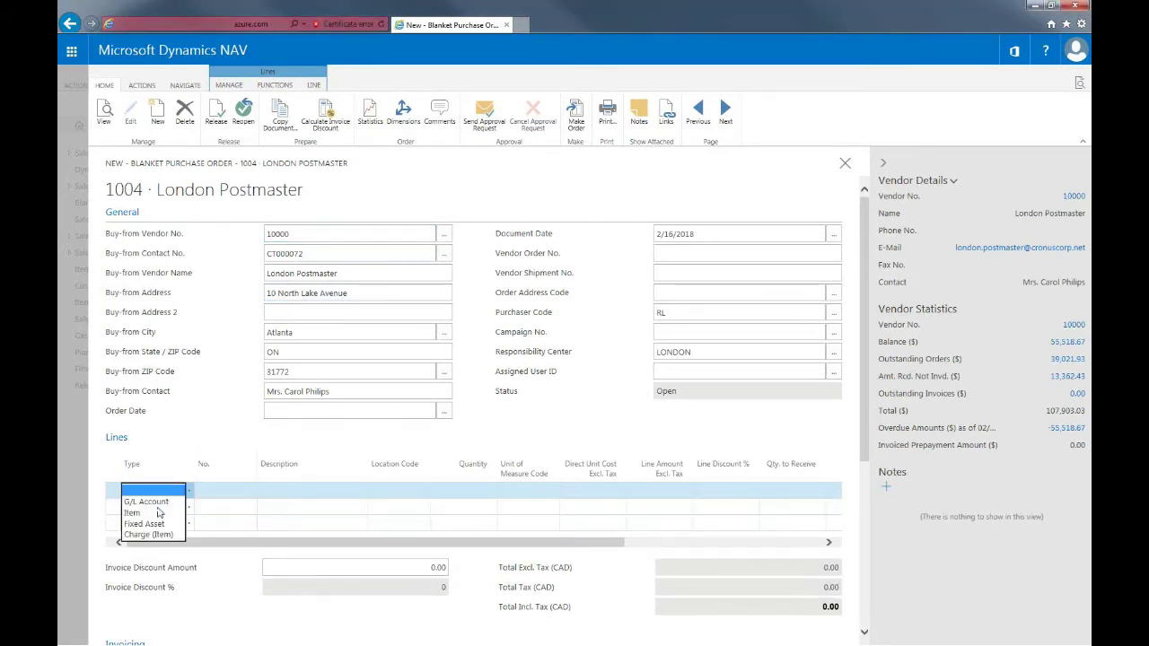
left_click(158, 513)
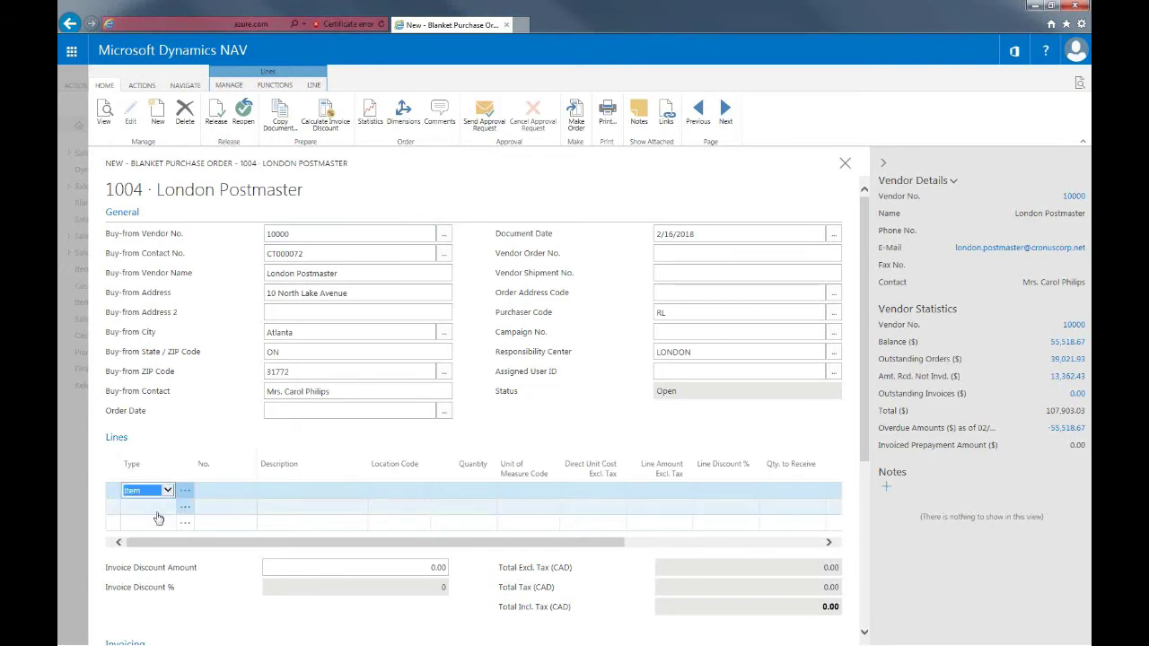
left_click(233, 491)
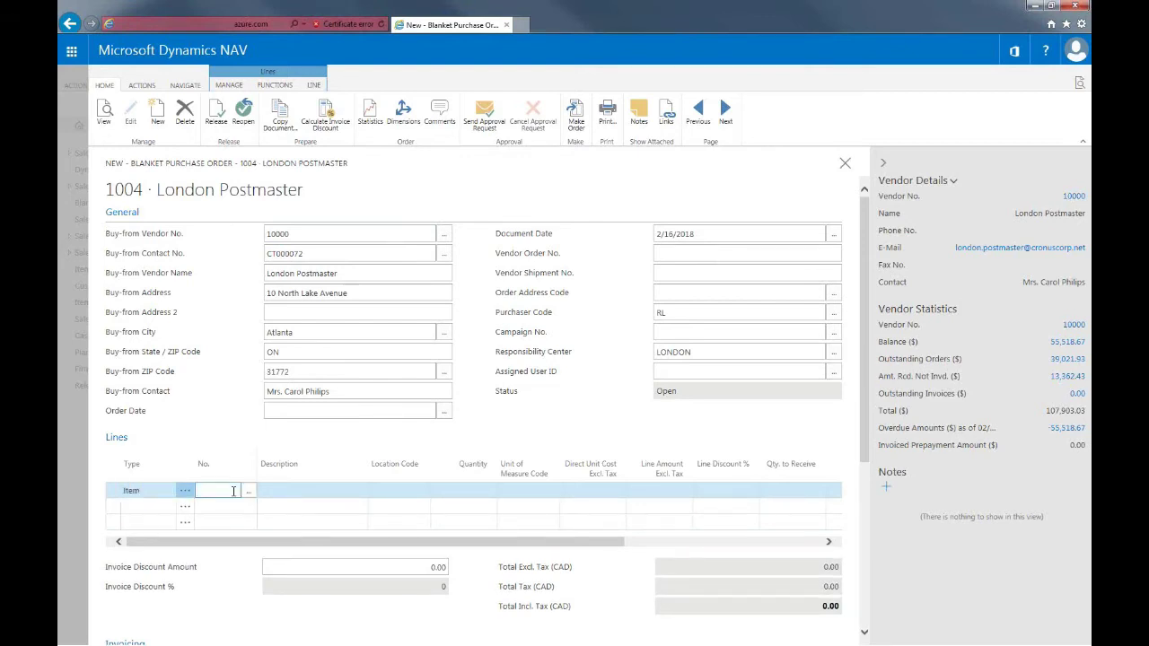
type("wooden")
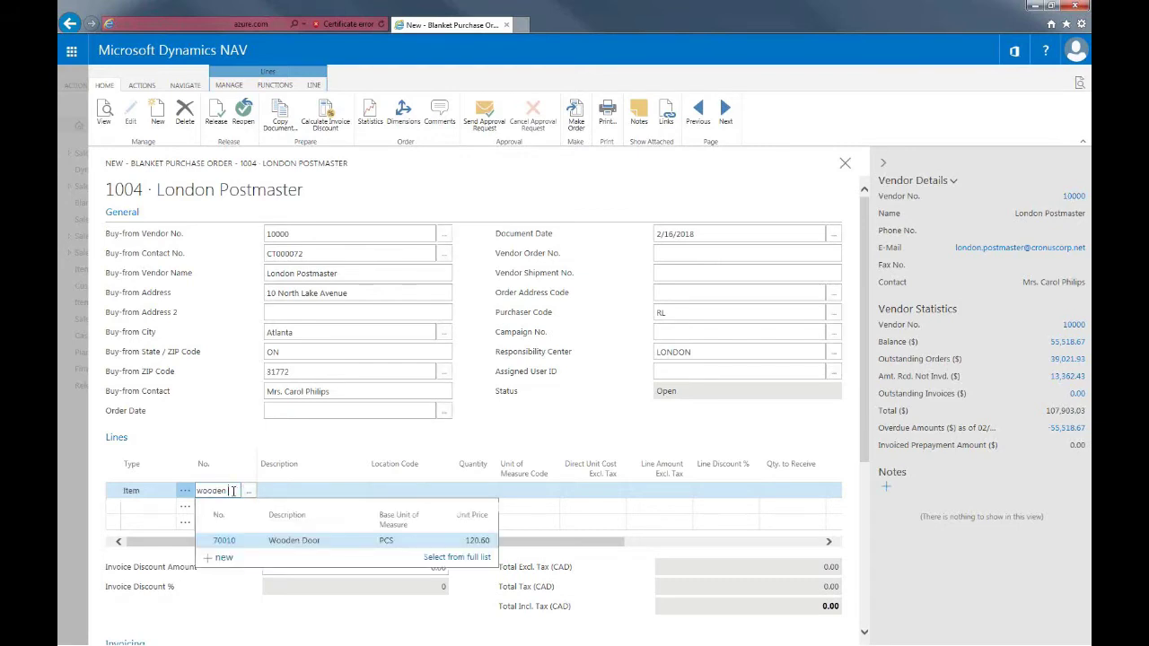
left_click(234, 540)
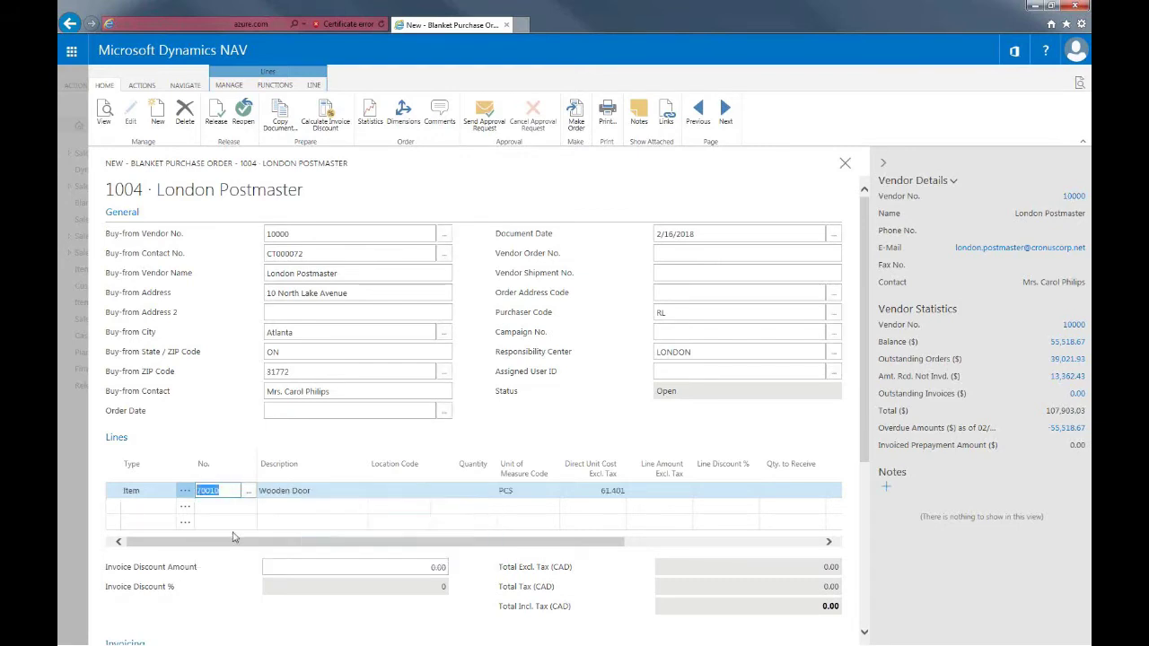
left_click(477, 489)
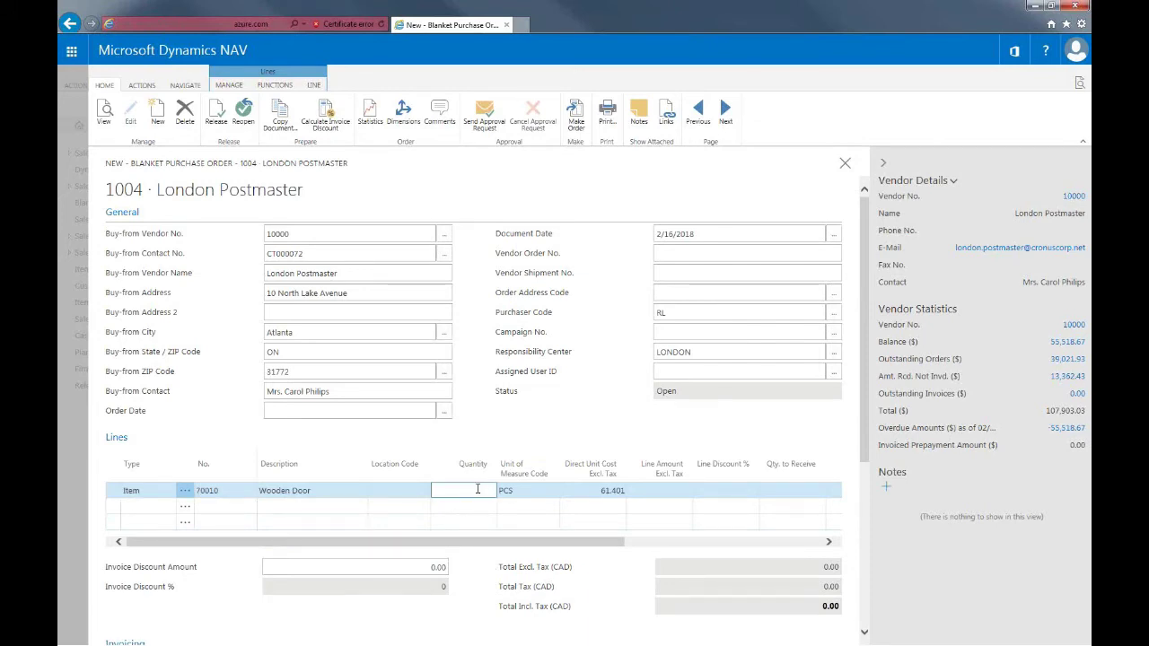
type("1")
type("0")
left_click(536, 441)
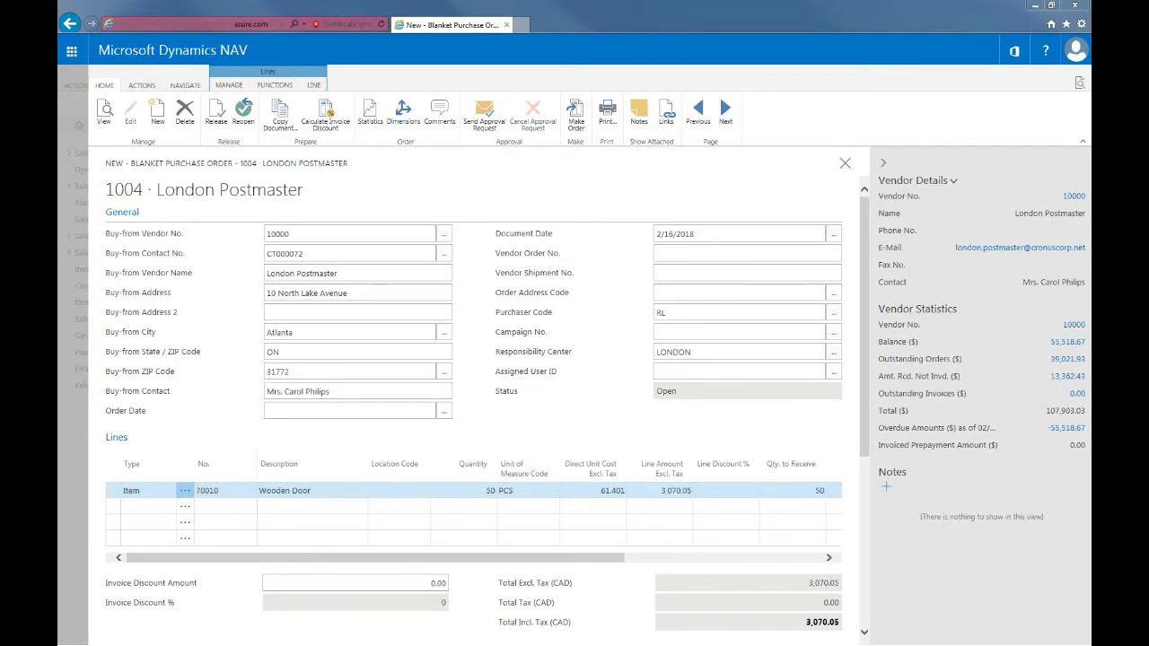
left_click(746, 495)
type("5")
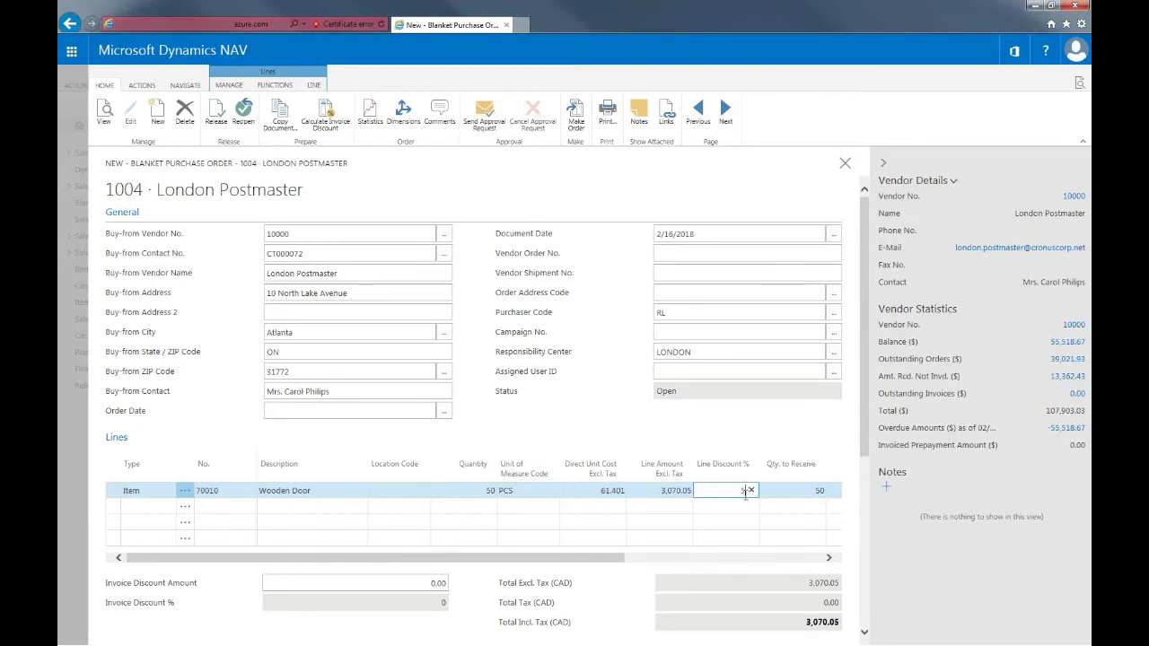
left_click(753, 440)
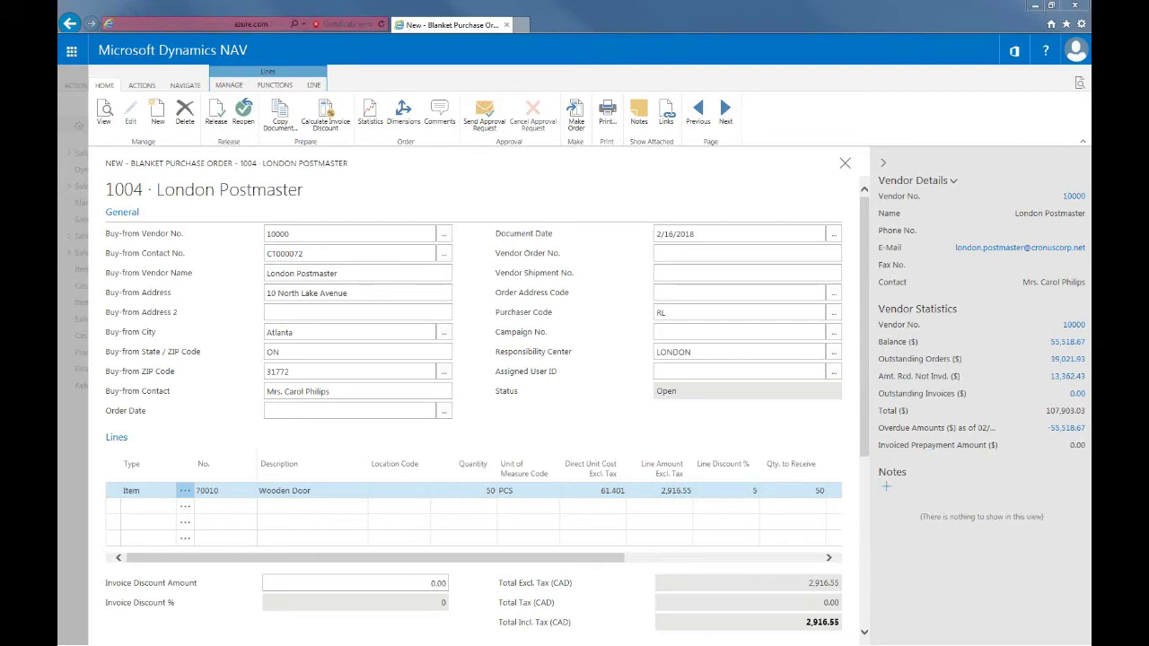
Step: Change the Wooden Door line's Qty. to Receive from 50 to 30
left_click(829, 558)
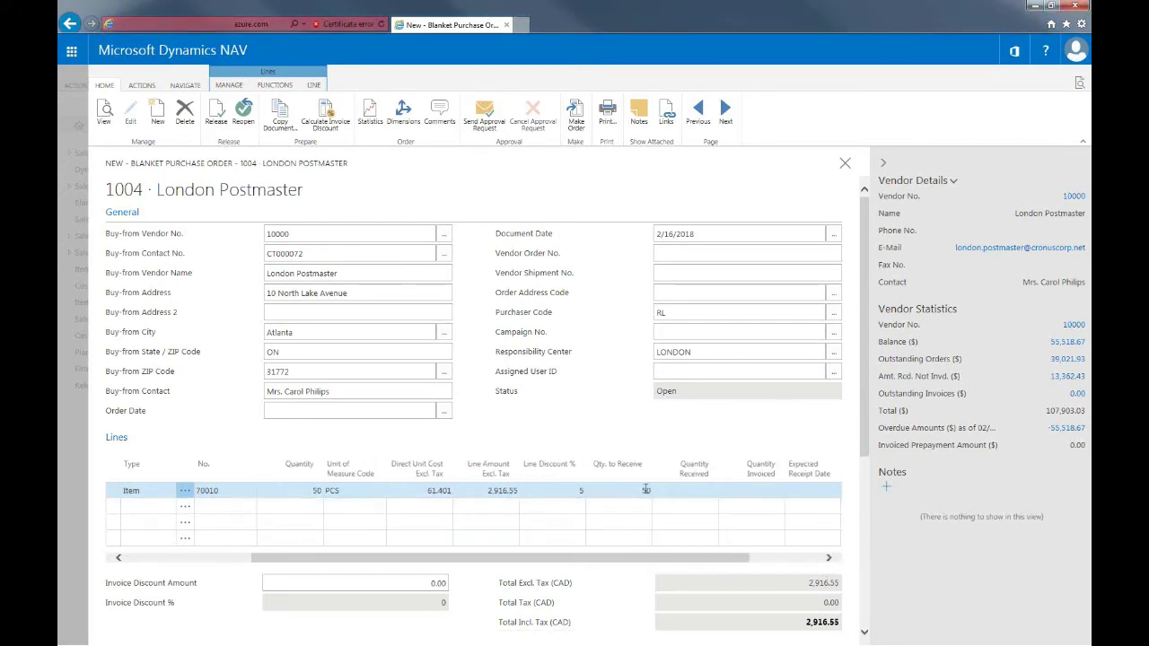
left_click(645, 490)
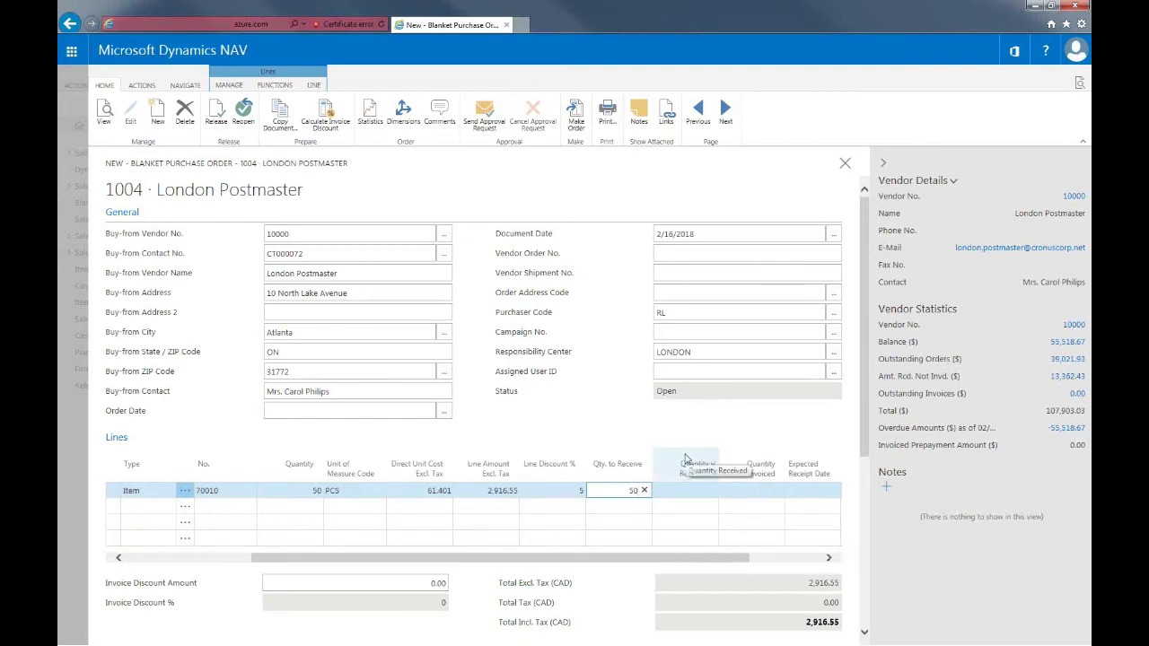
type("30")
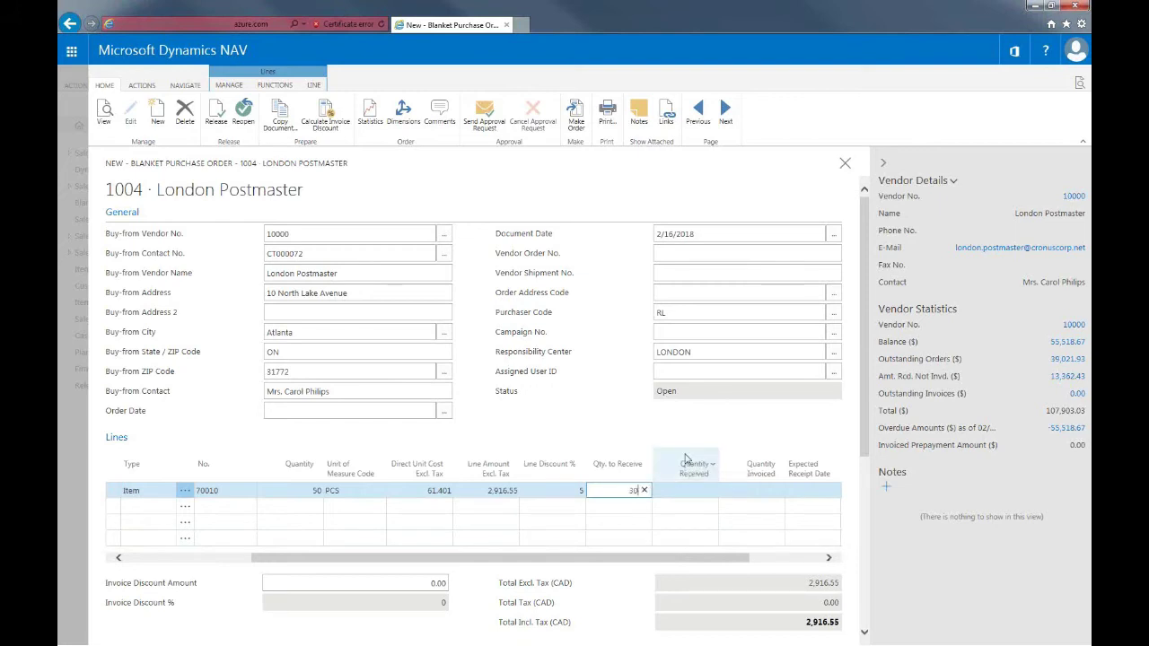
left_click(633, 446)
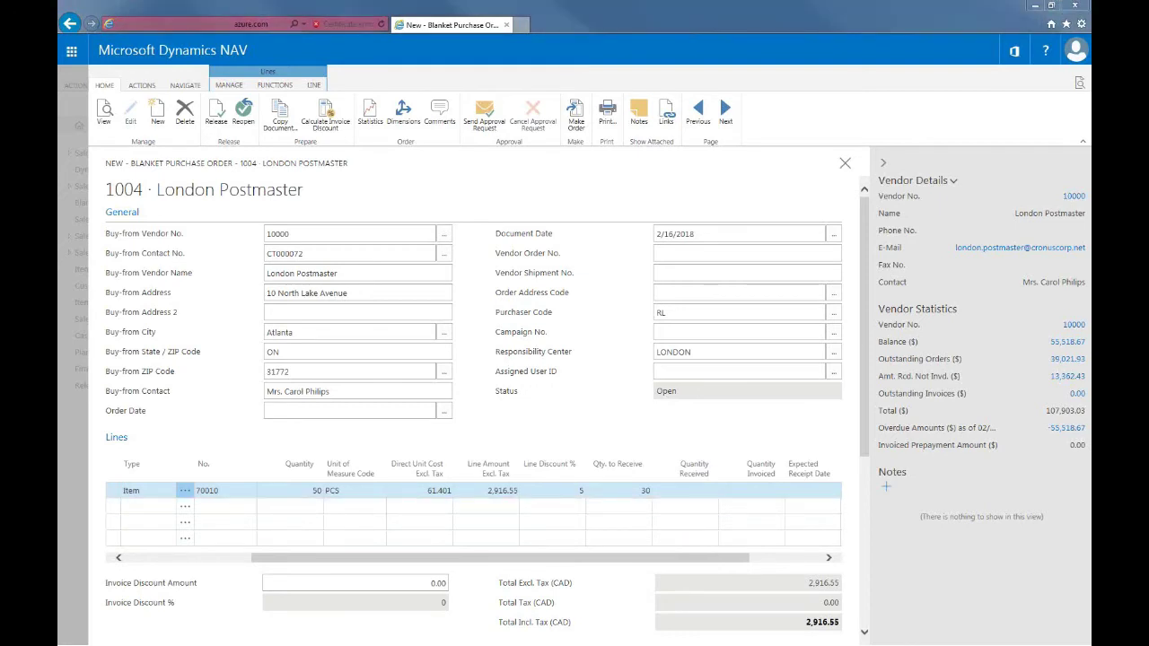
Step: Set the blanket order's Order Date to 01/31/2016
left_click(325, 418)
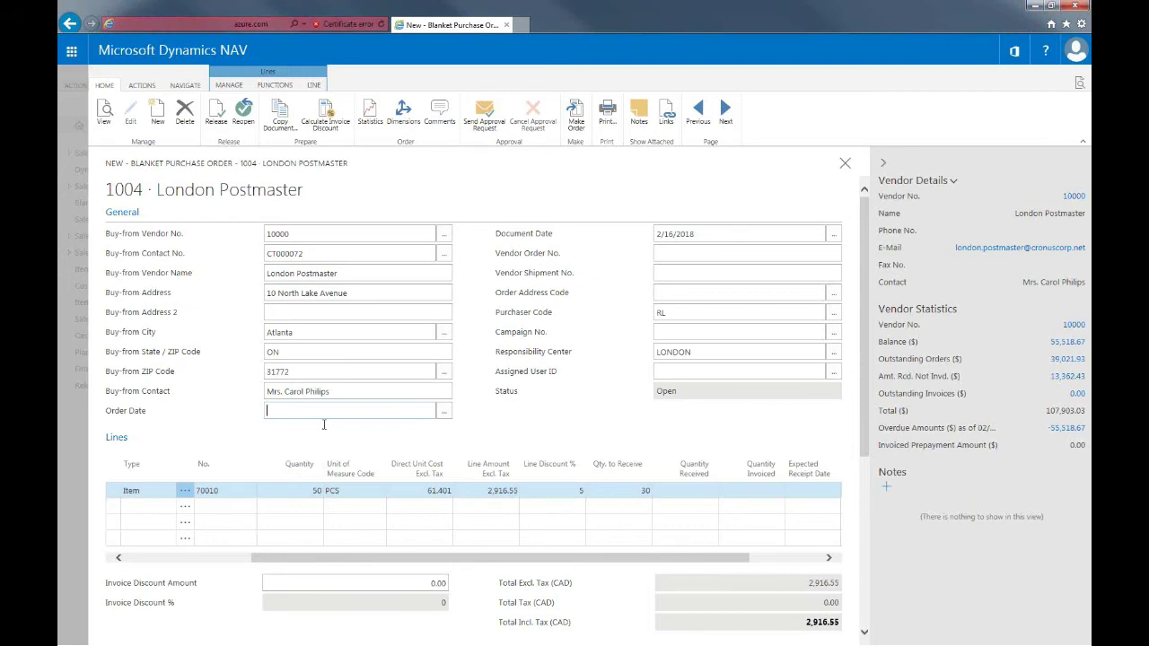
type("01/31/2016")
left_click(529, 424)
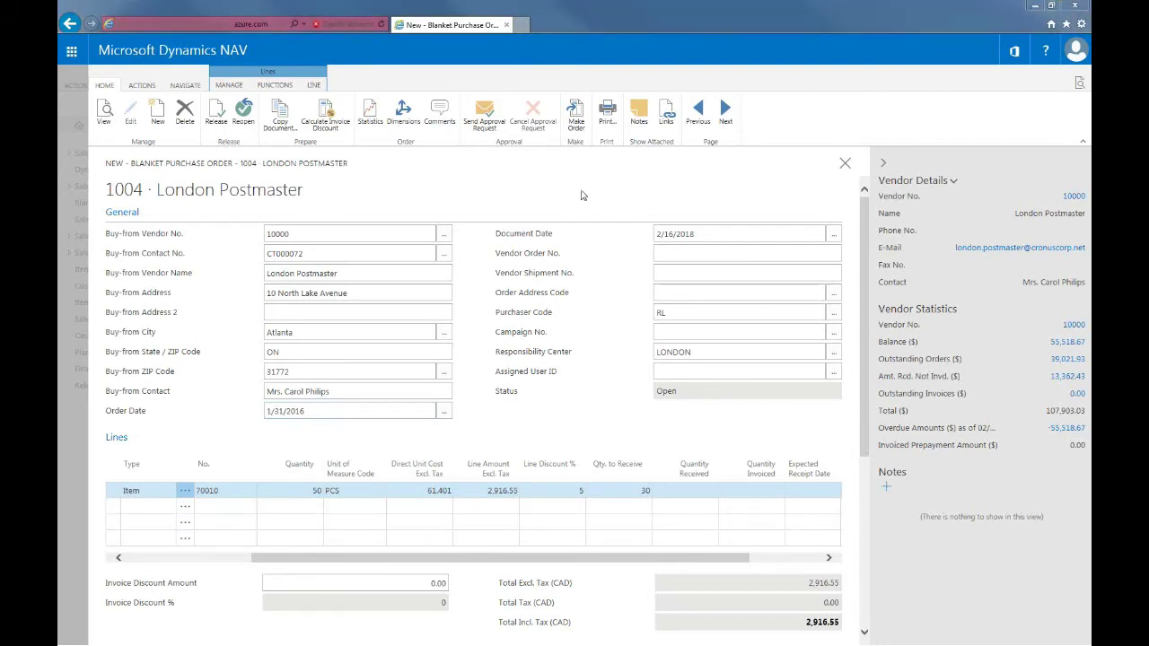
Step: Make purchase order 106050 from blanket order 1004, confirming the prompts
left_click(573, 123)
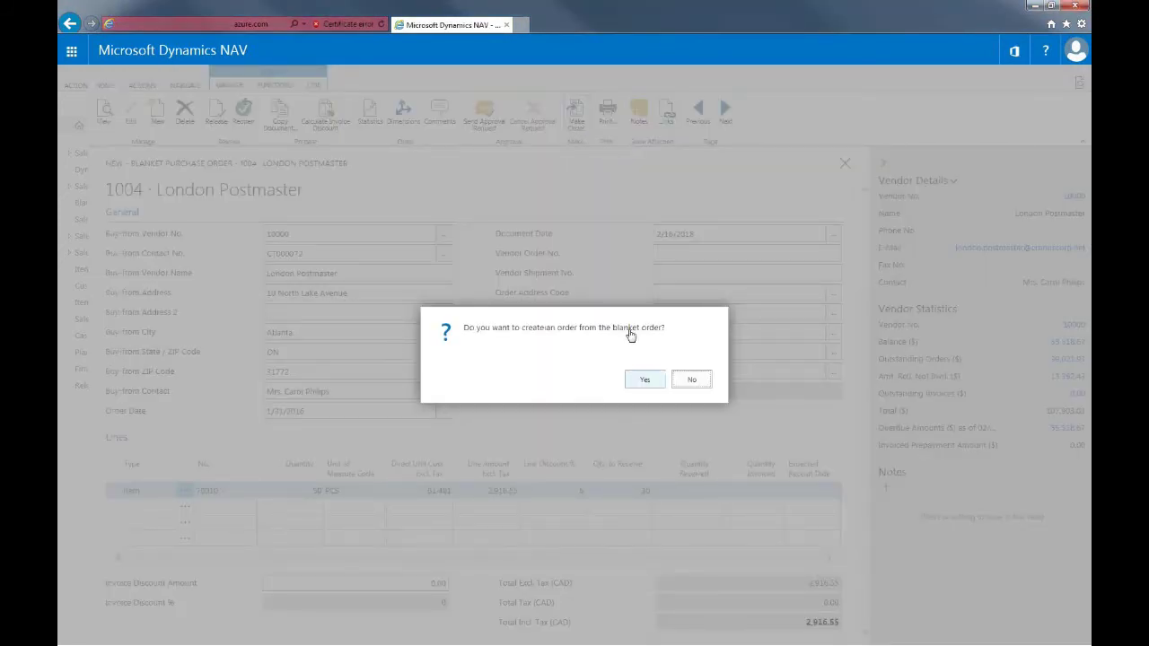
left_click(647, 380)
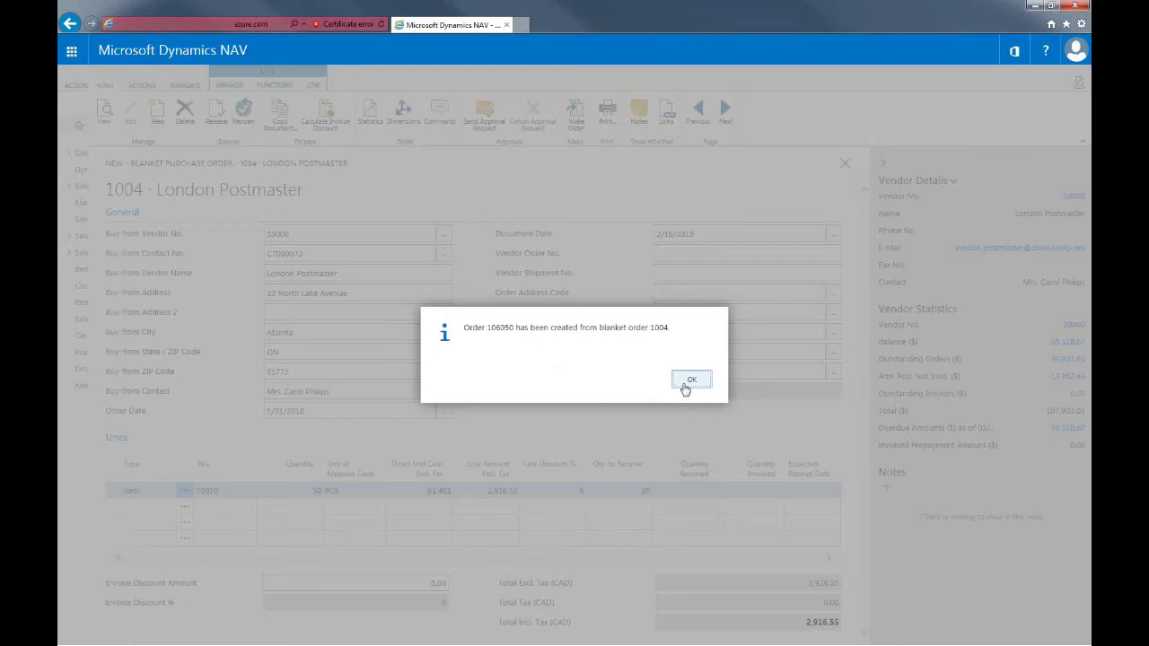
left_click(688, 384)
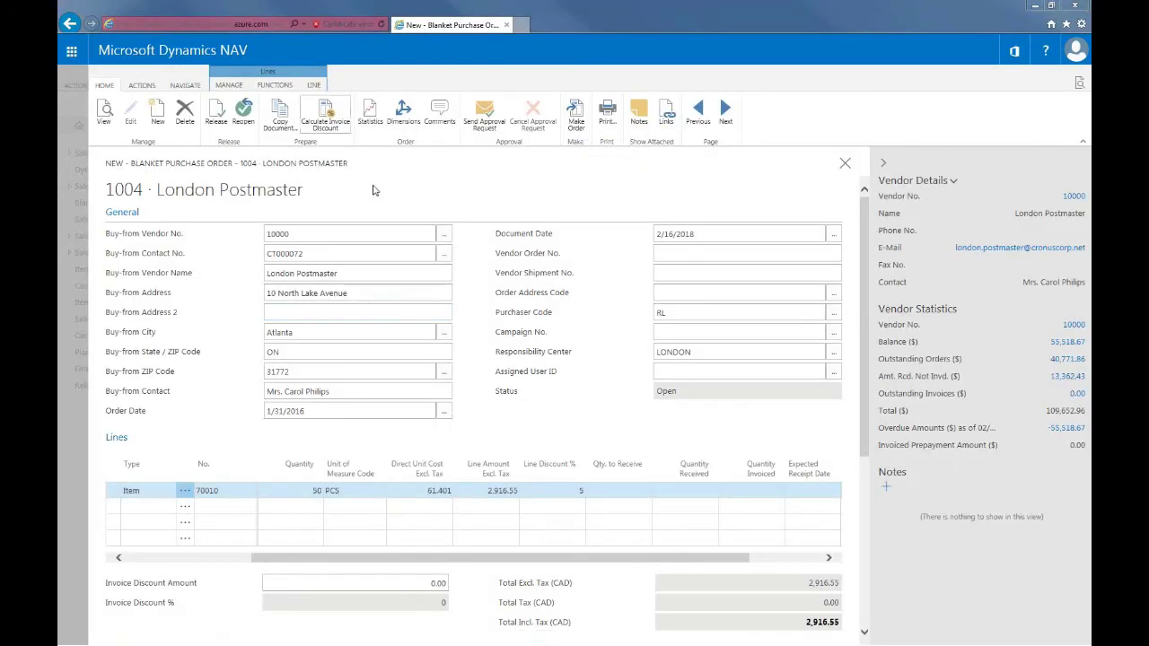
Step: Open purchase order 106050 from the Wooden Door line's related orders
left_click(314, 86)
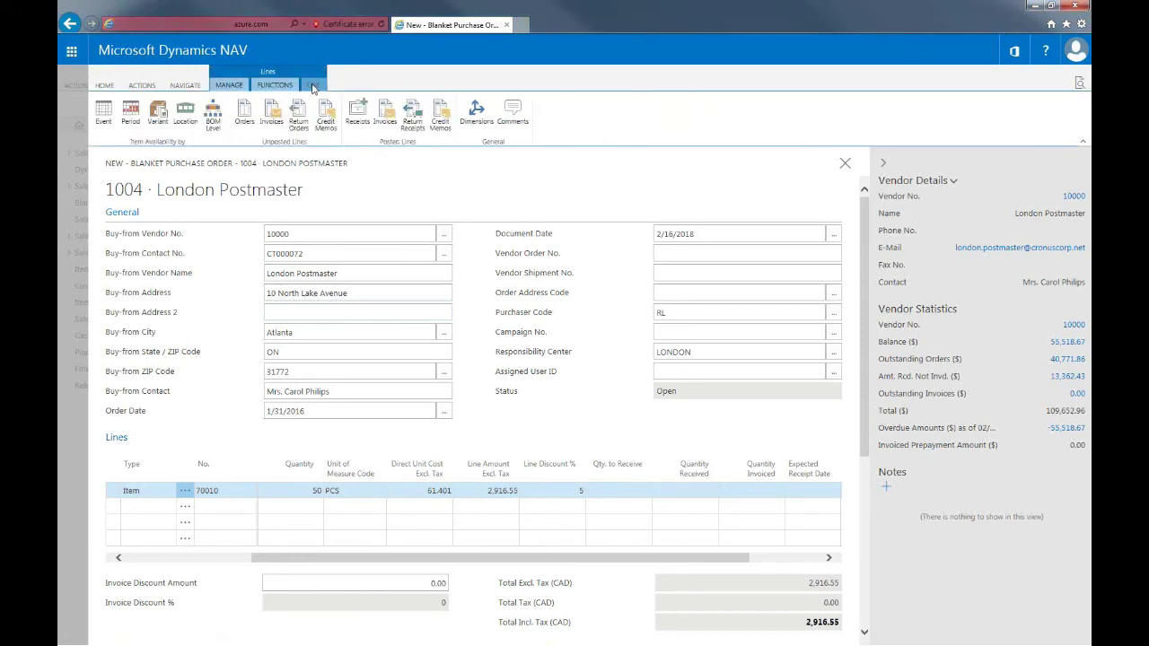
left_click(240, 132)
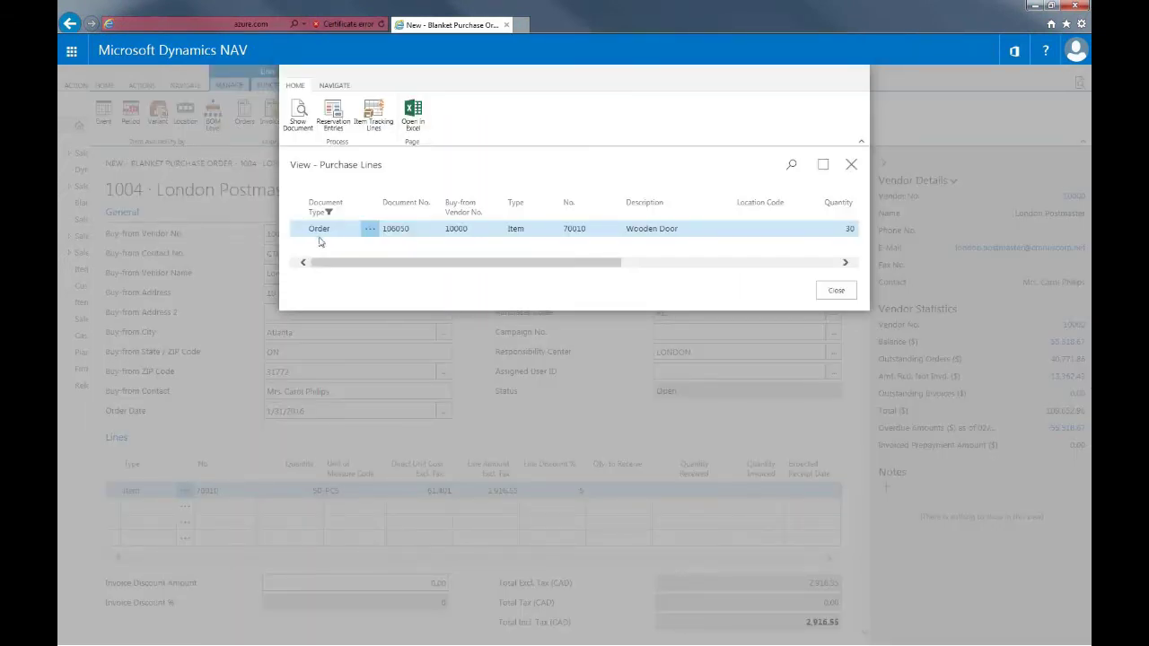
left_click(299, 118)
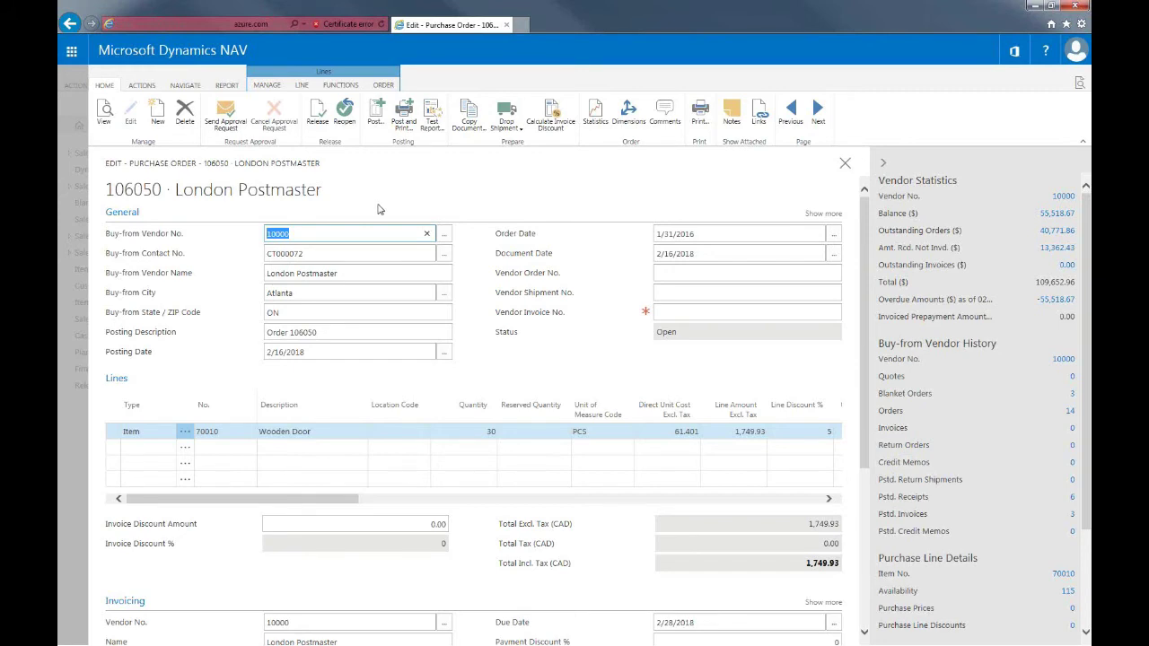
Step: Post purchase order 106050 as Receive, then close it
left_click(374, 122)
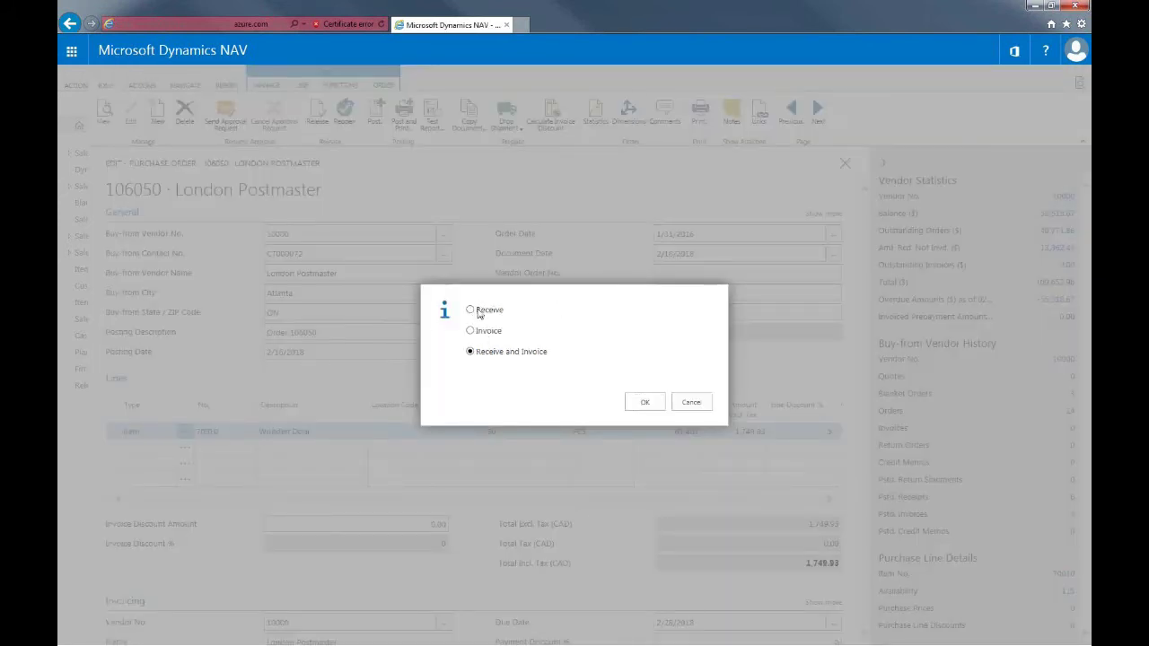
left_click(644, 404)
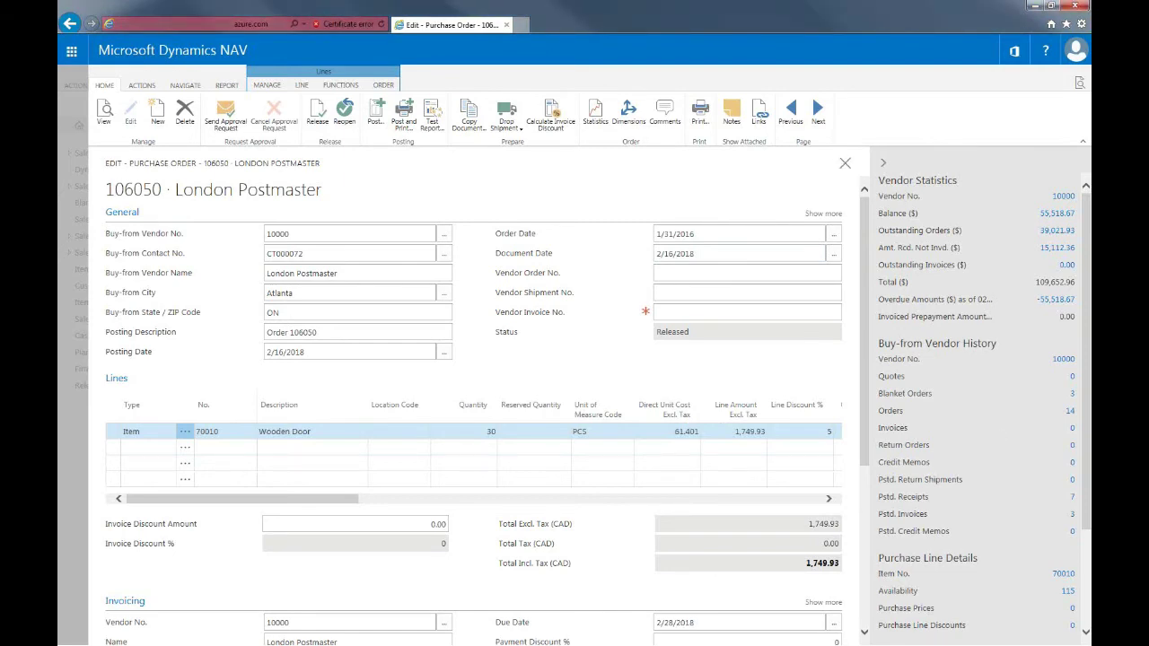
key("Escape")
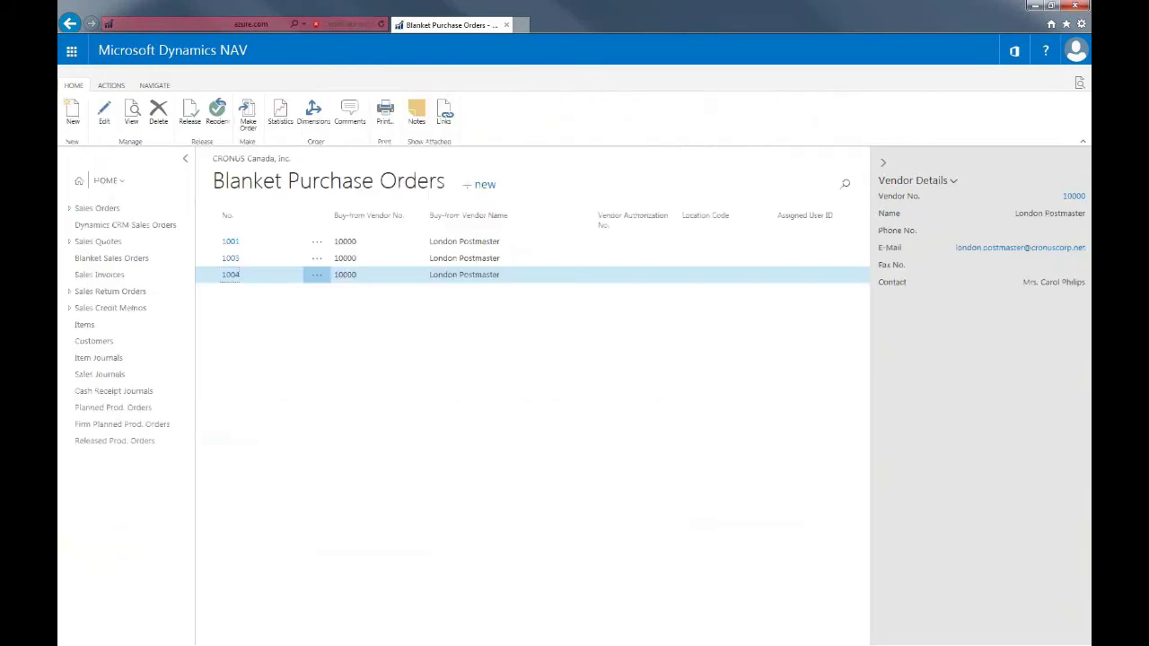
Step: Open blanket order 1004 and check that 20 Wooden Doors remain to receive
left_click(231, 275)
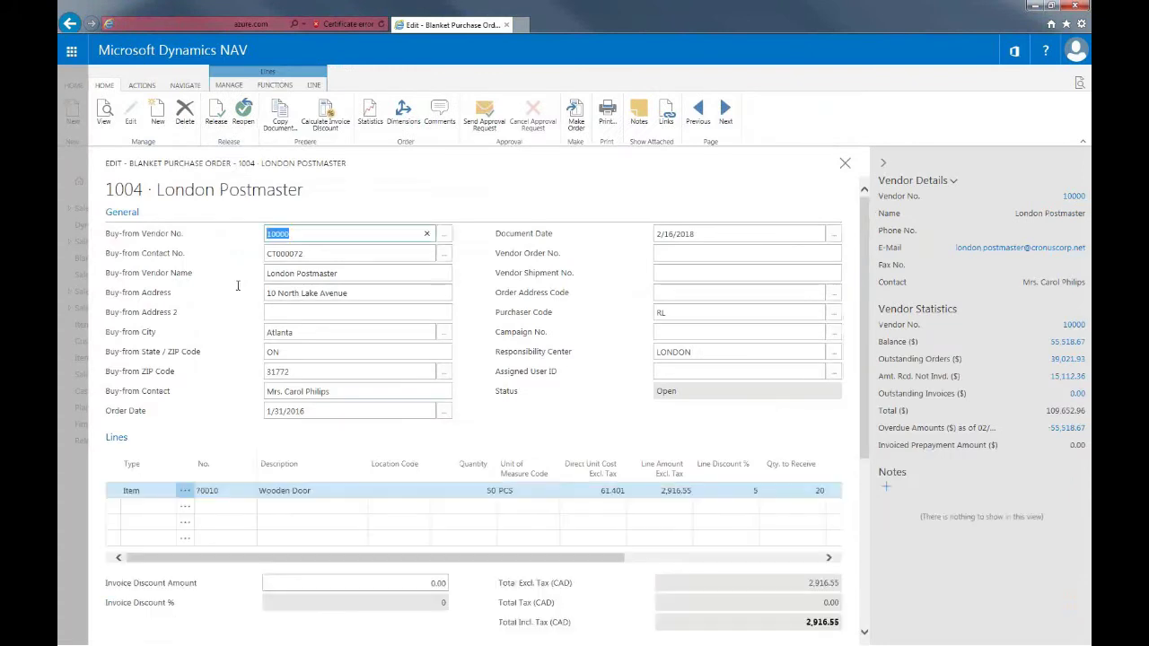
left_click_drag(588, 558, 699, 558)
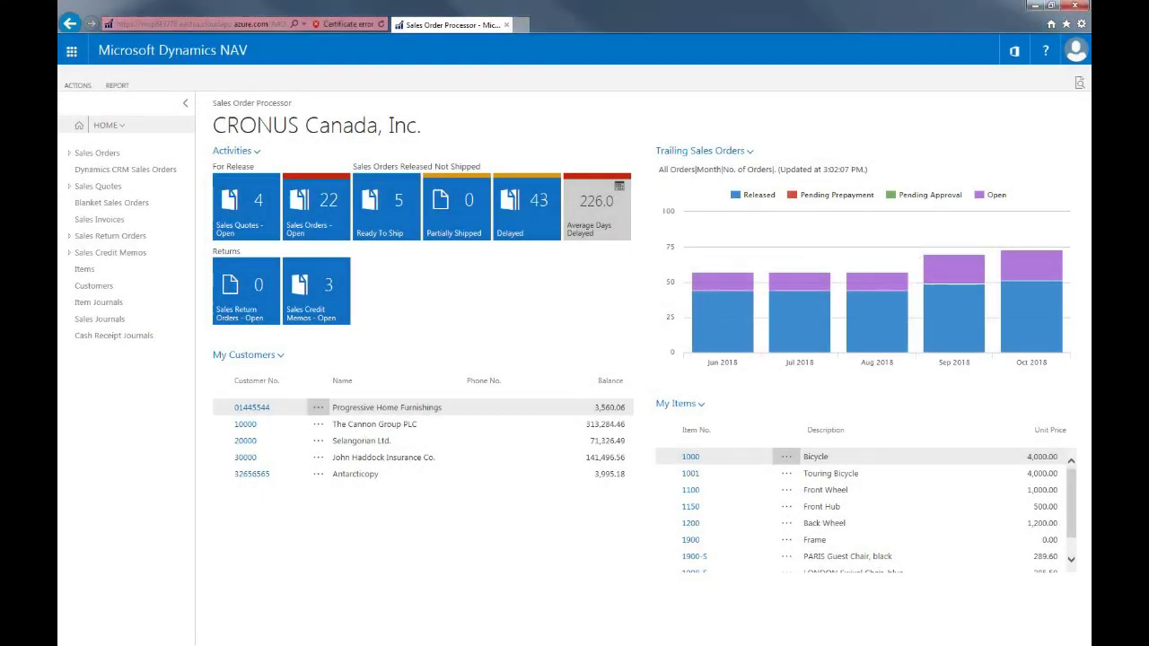
Step: Search for 'purchase order' and open order 106024 for London Postmaster from the Purchase Orders list
key("alt+q")
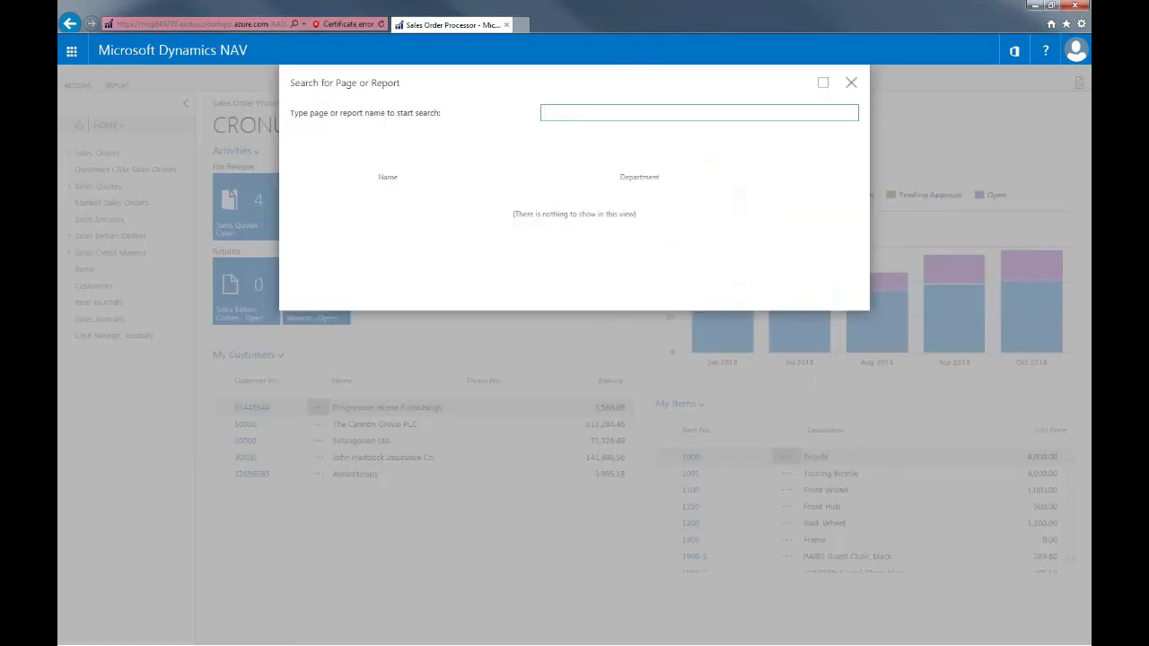
type("purchase order")
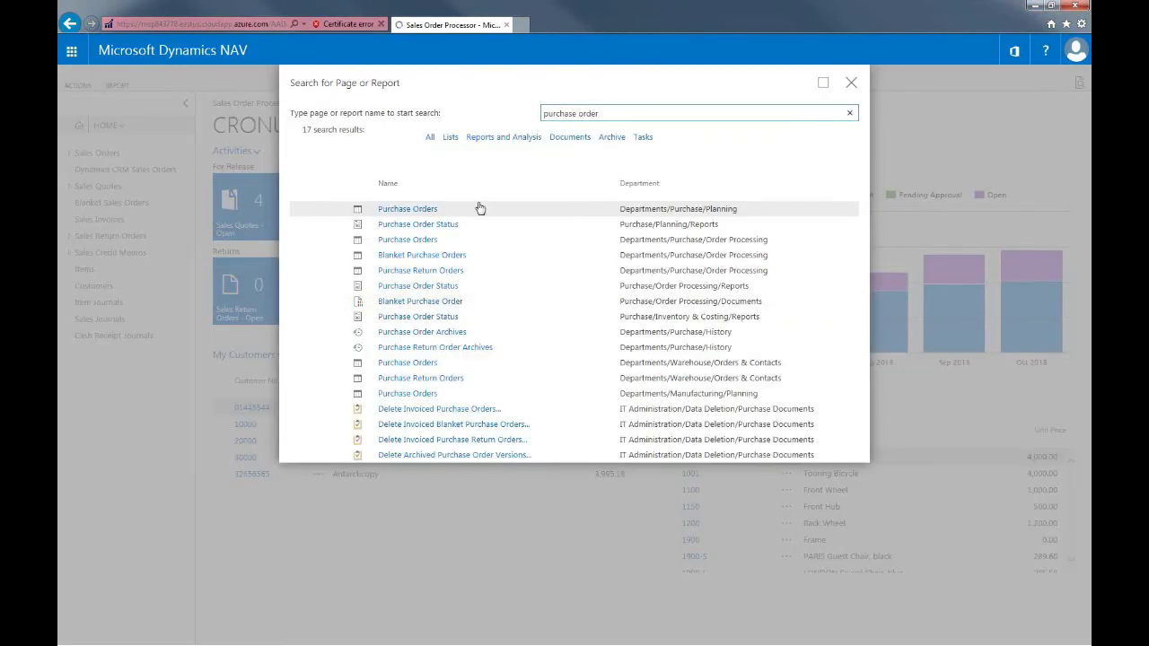
left_click(408, 209)
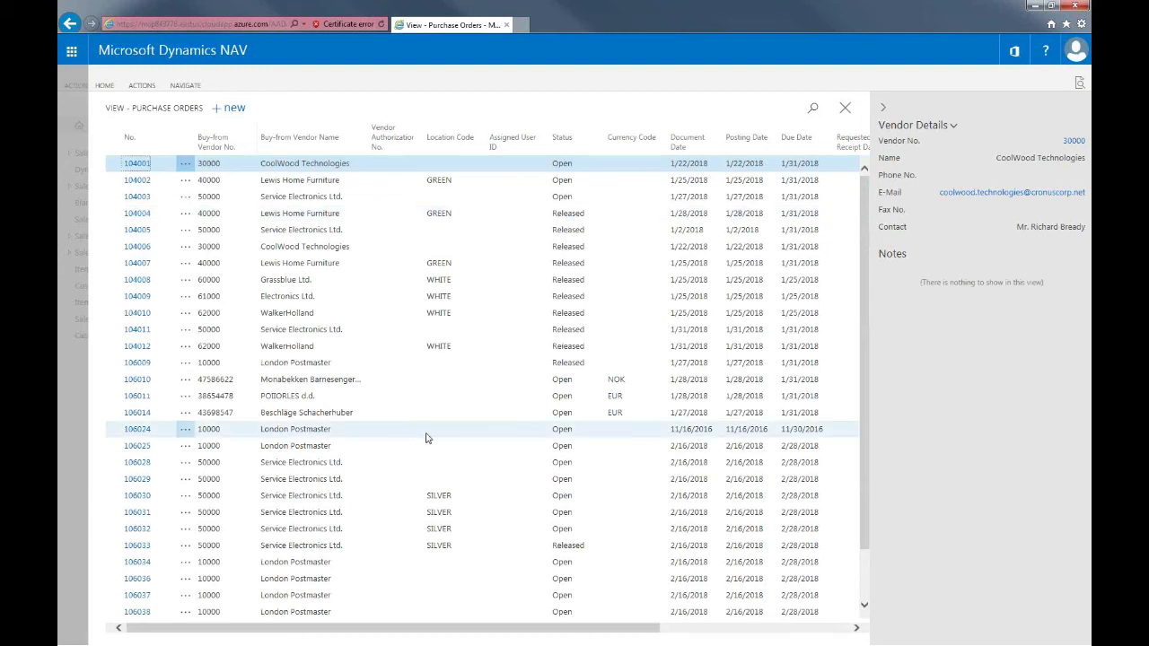
left_click(135, 435)
left_click(135, 435)
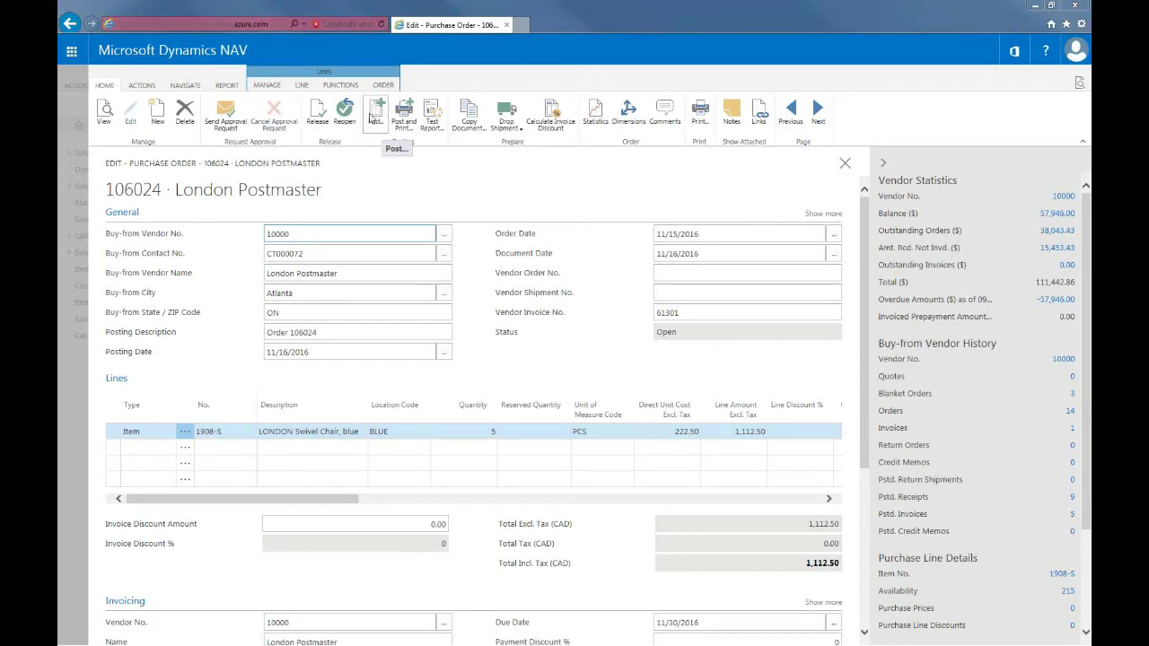
Step: Post purchase order 106024 as Receive only
left_click(369, 117)
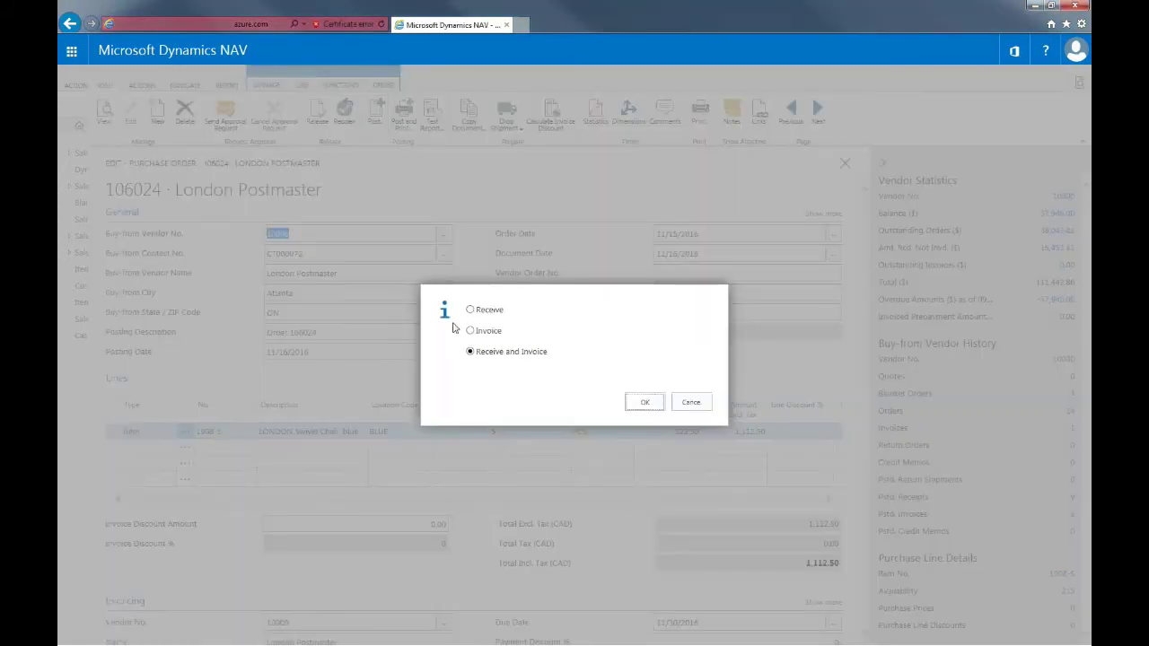
left_click(471, 310)
left_click(641, 403)
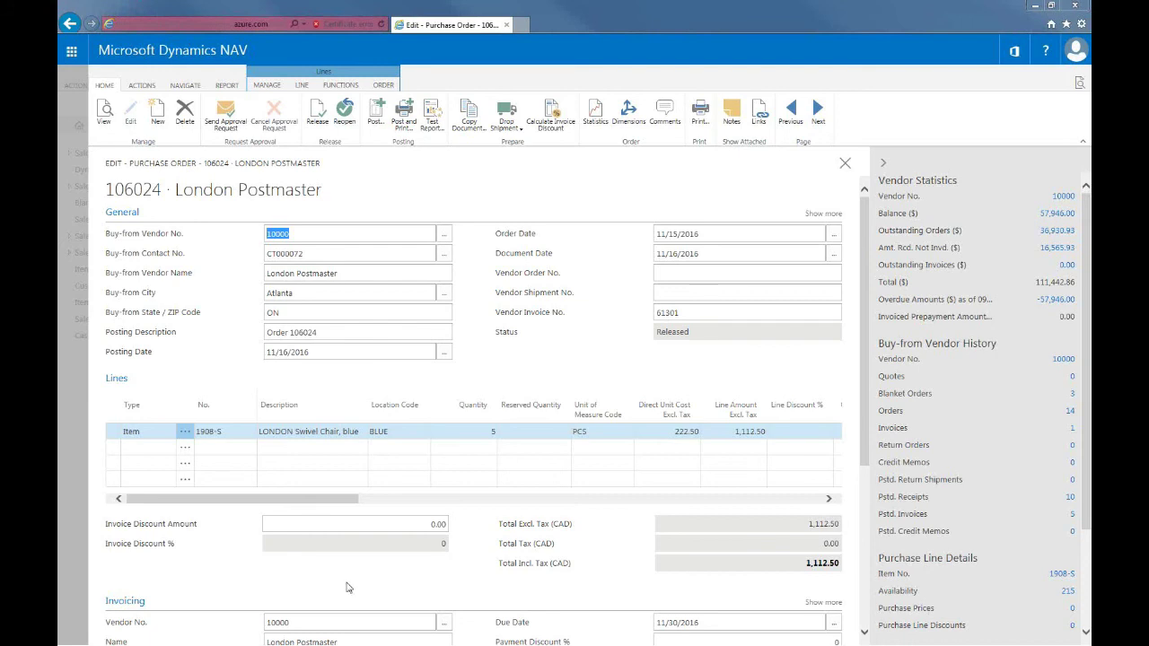
Step: Post the same order again as Invoice only
left_click(381, 119)
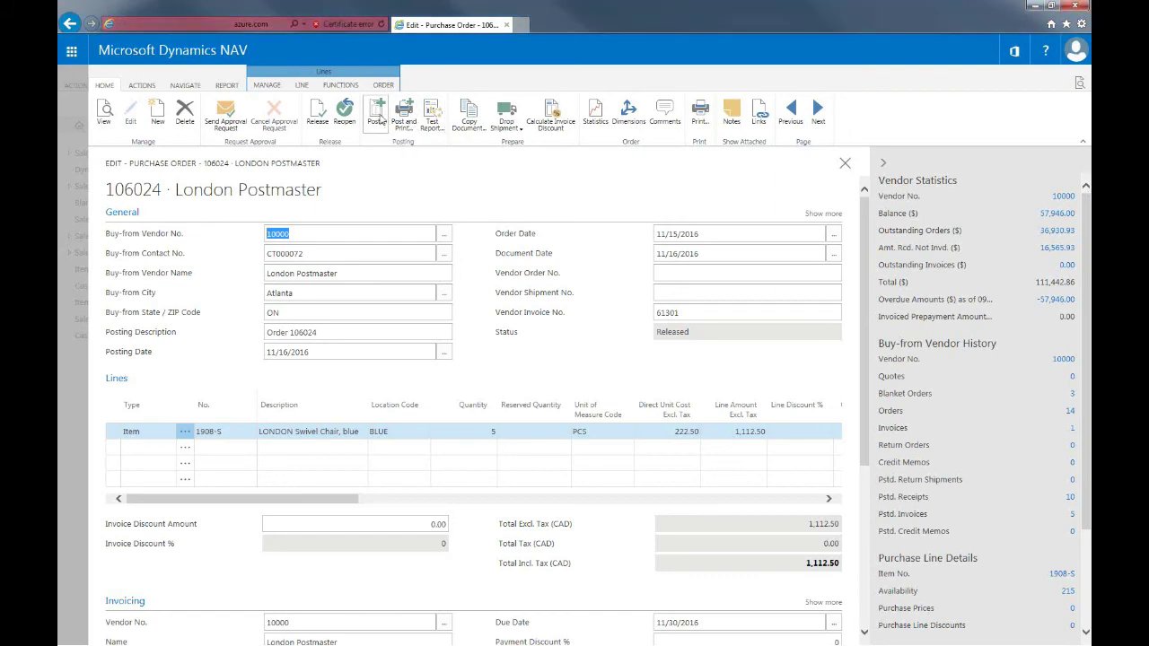
left_click(485, 331)
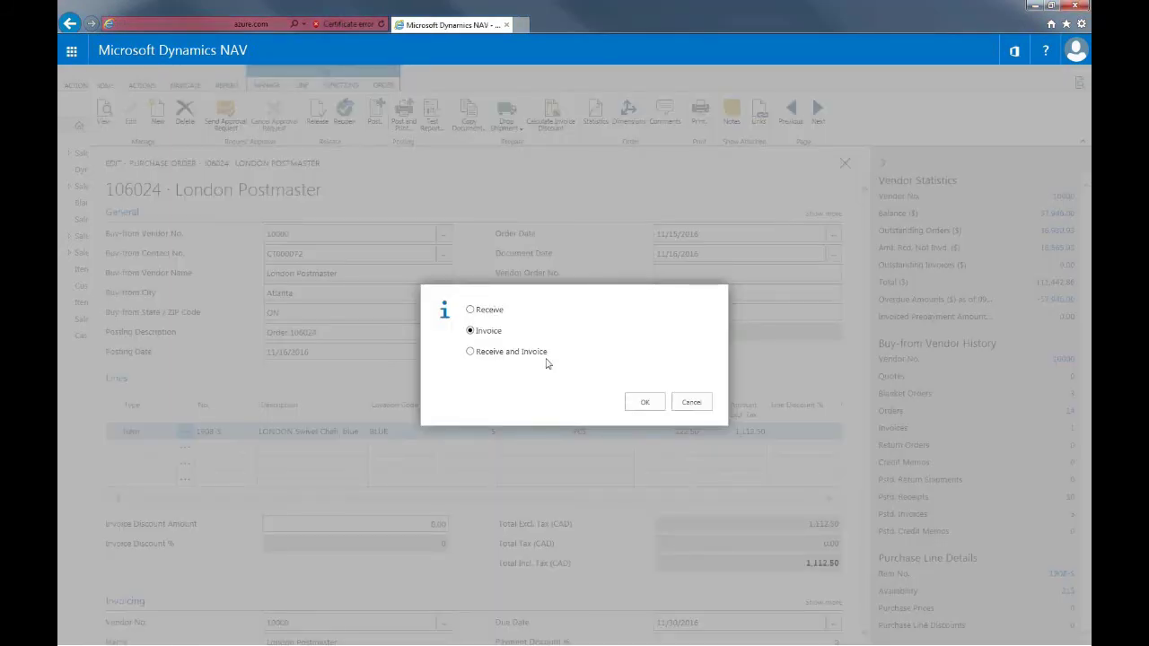
left_click(645, 403)
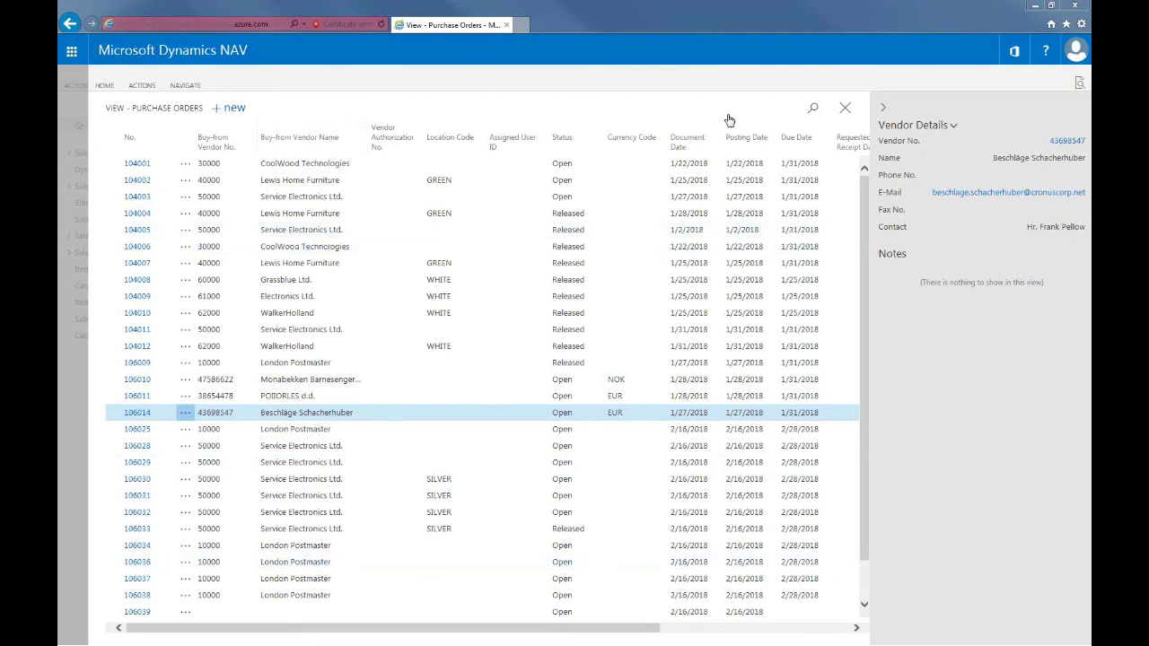
Step: Search for 'posted purchase', open Posted Purchase Invoices, and open invoice 108047 at the bottom
left_click(1079, 86)
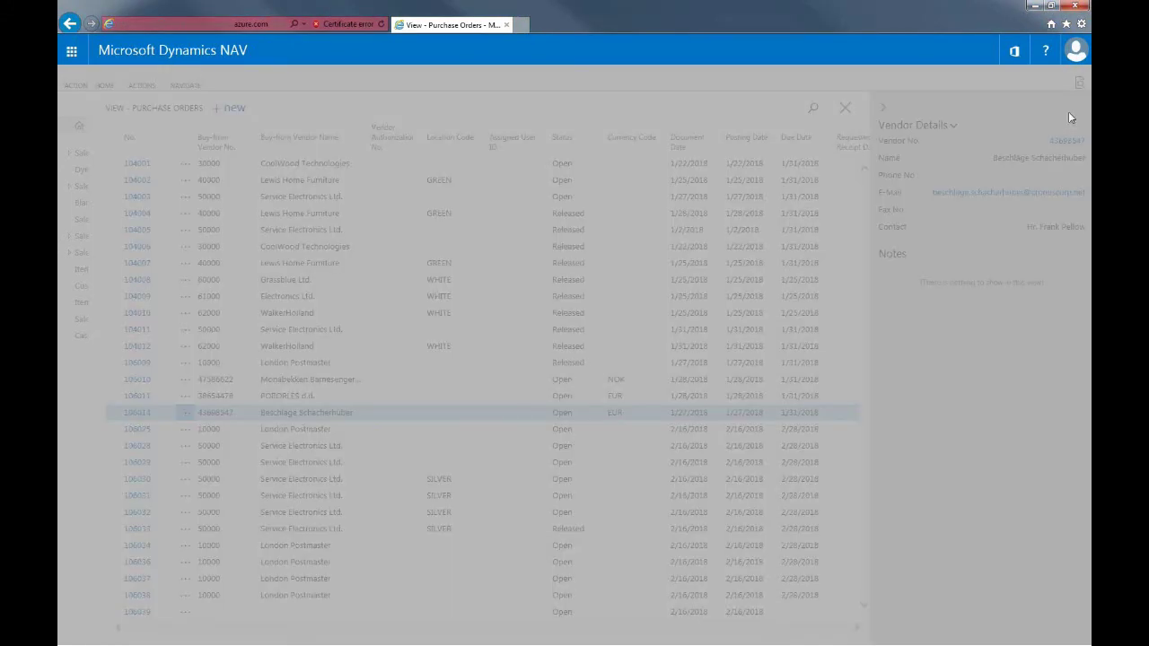
type("poste")
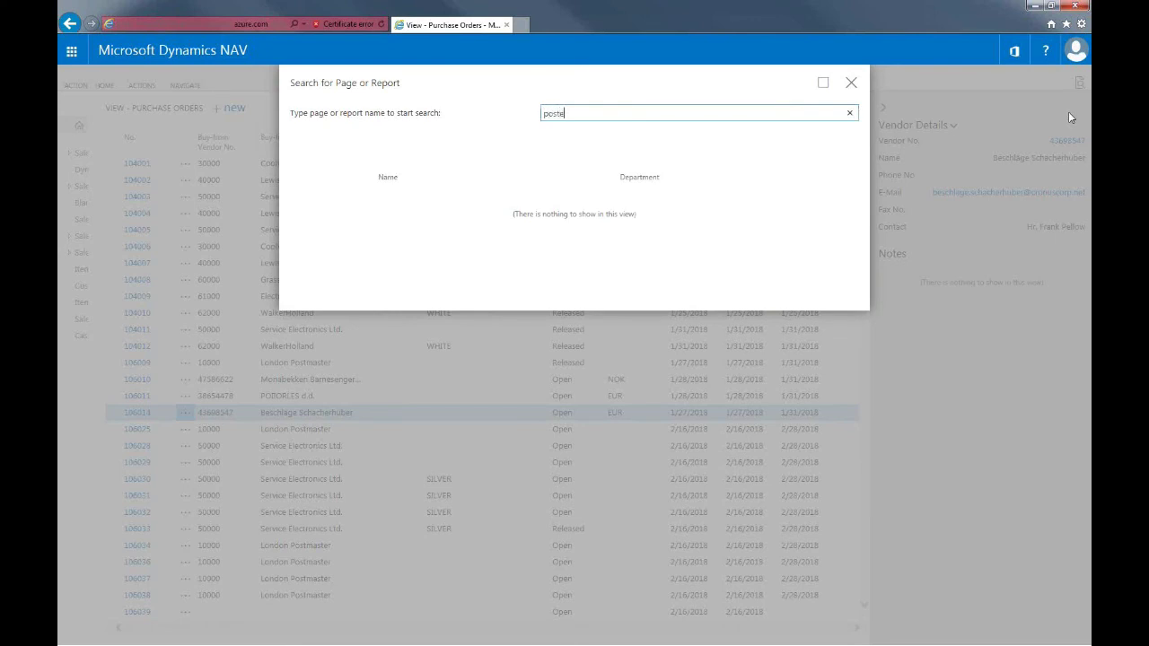
type("d purchase")
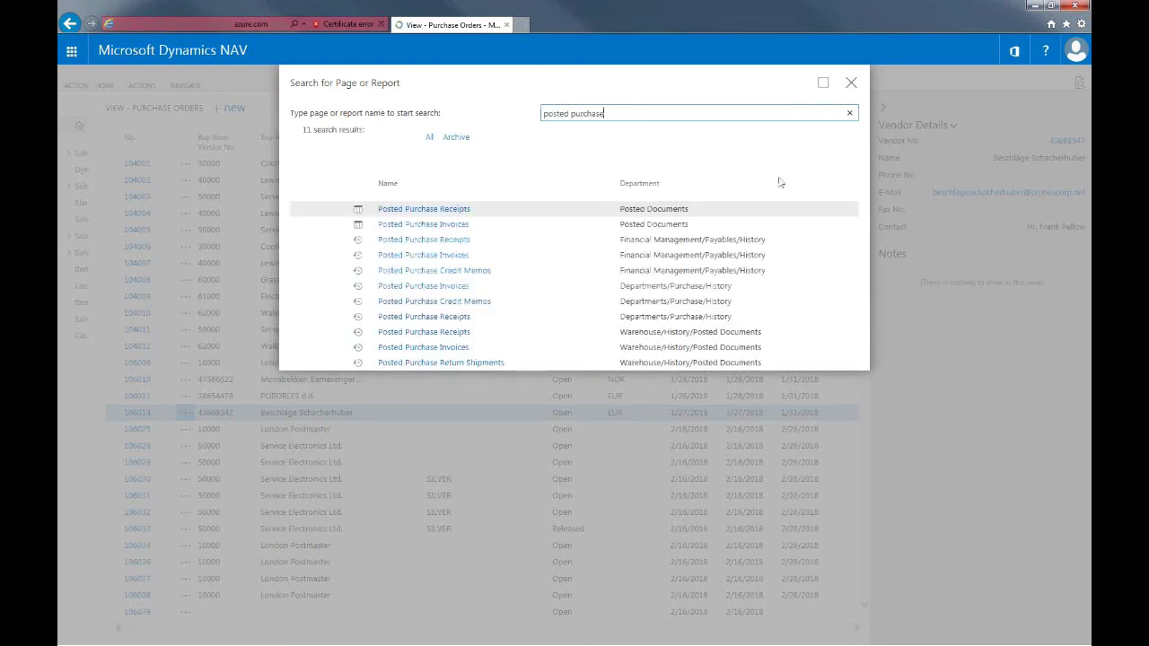
left_click(408, 225)
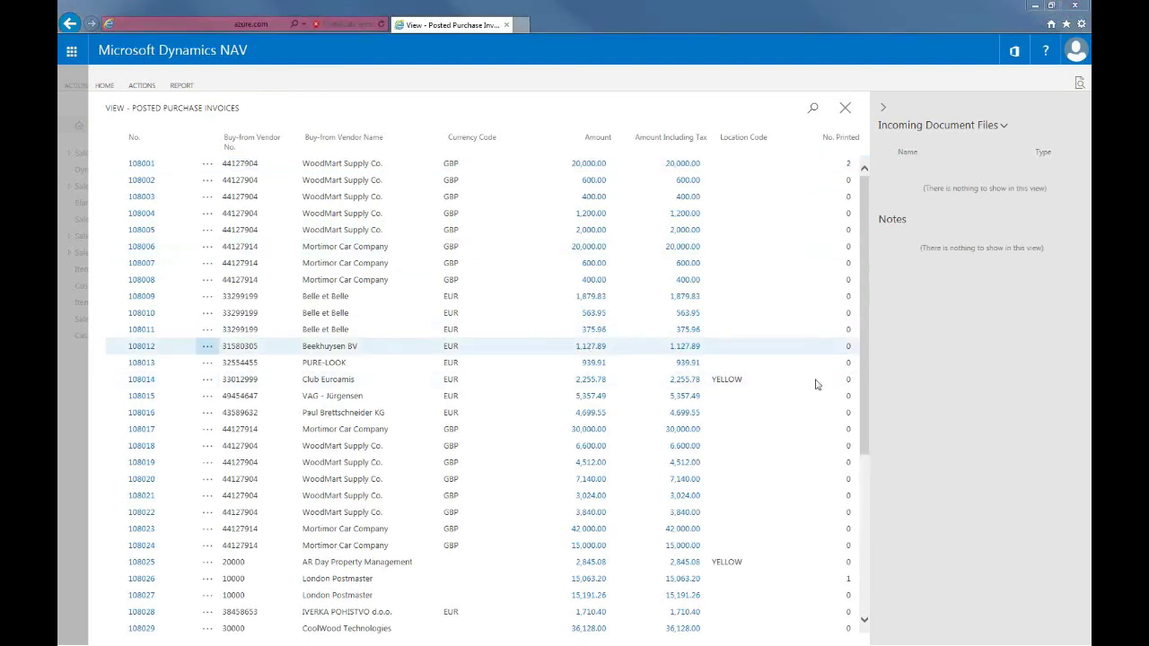
left_click(867, 513)
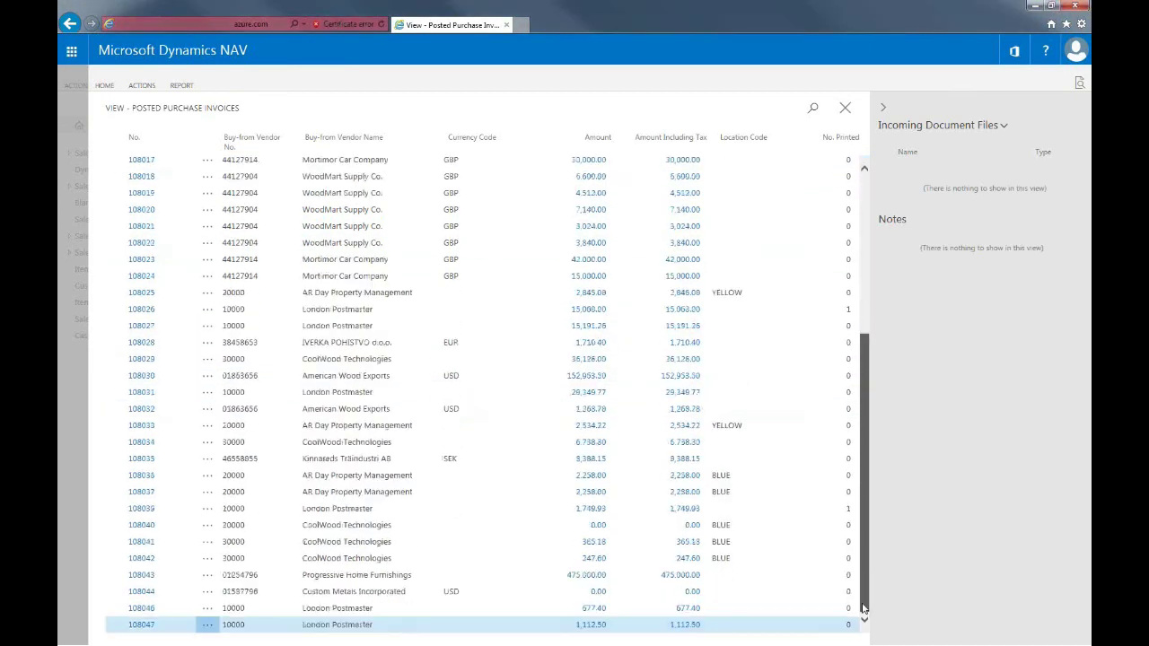
left_click(140, 626)
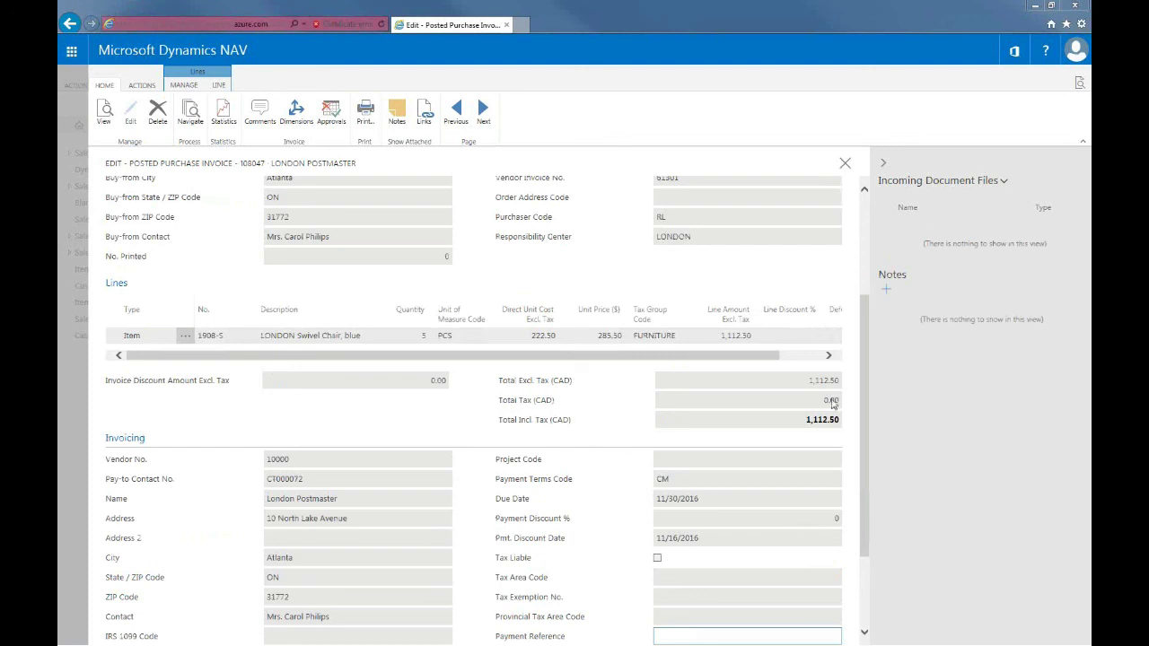
Step: Send posted invoice 108047 to a PDF Document and open the downloaded Purchase Invoice.pdf
left_click(364, 126)
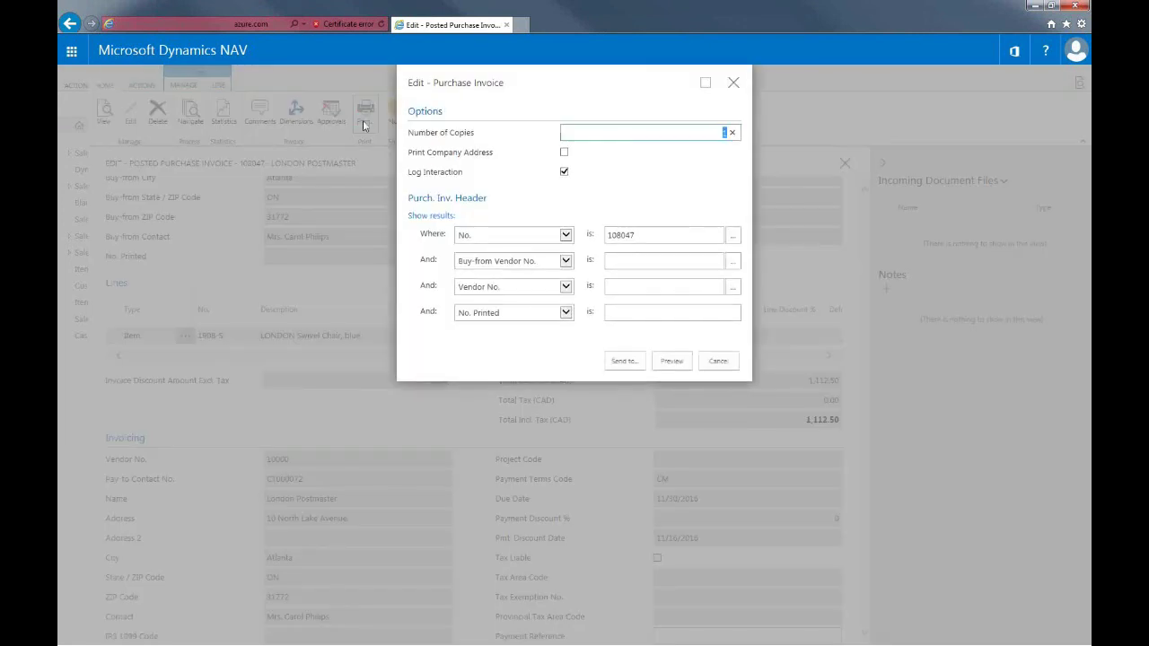
left_click(632, 364)
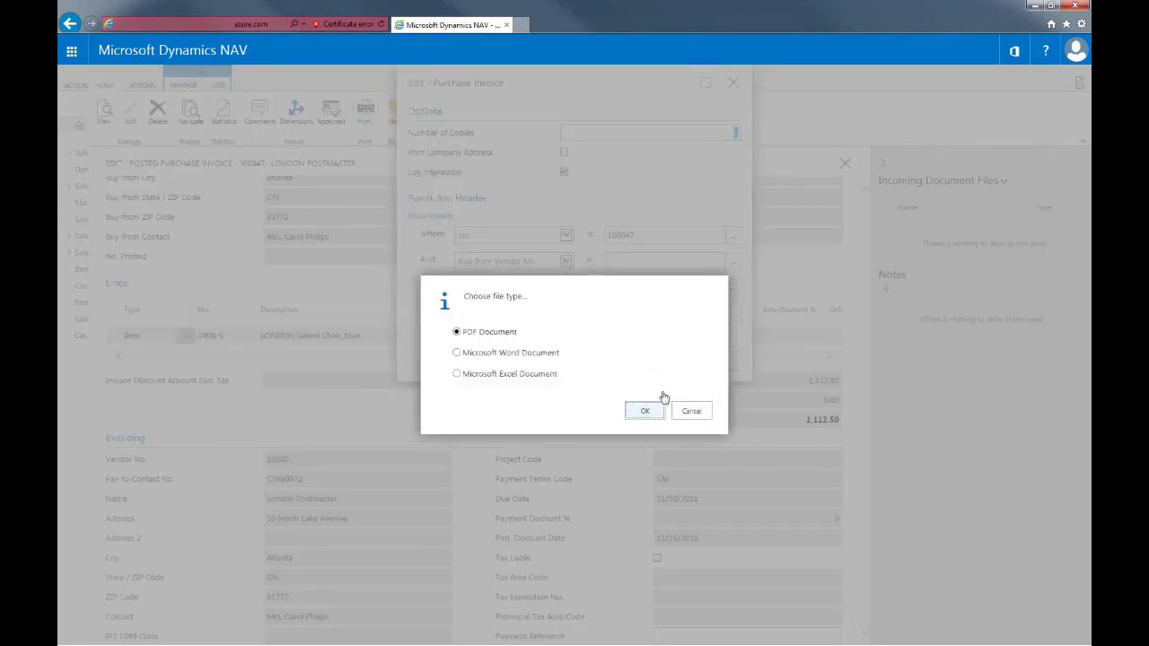
key("Return")
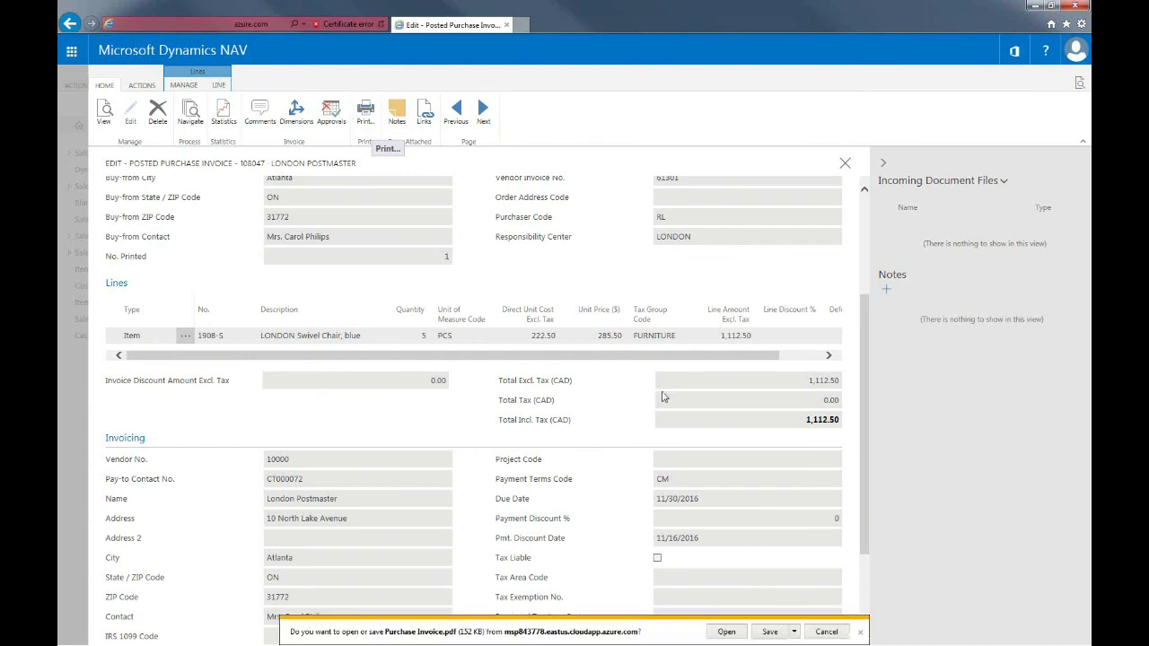
left_click(727, 633)
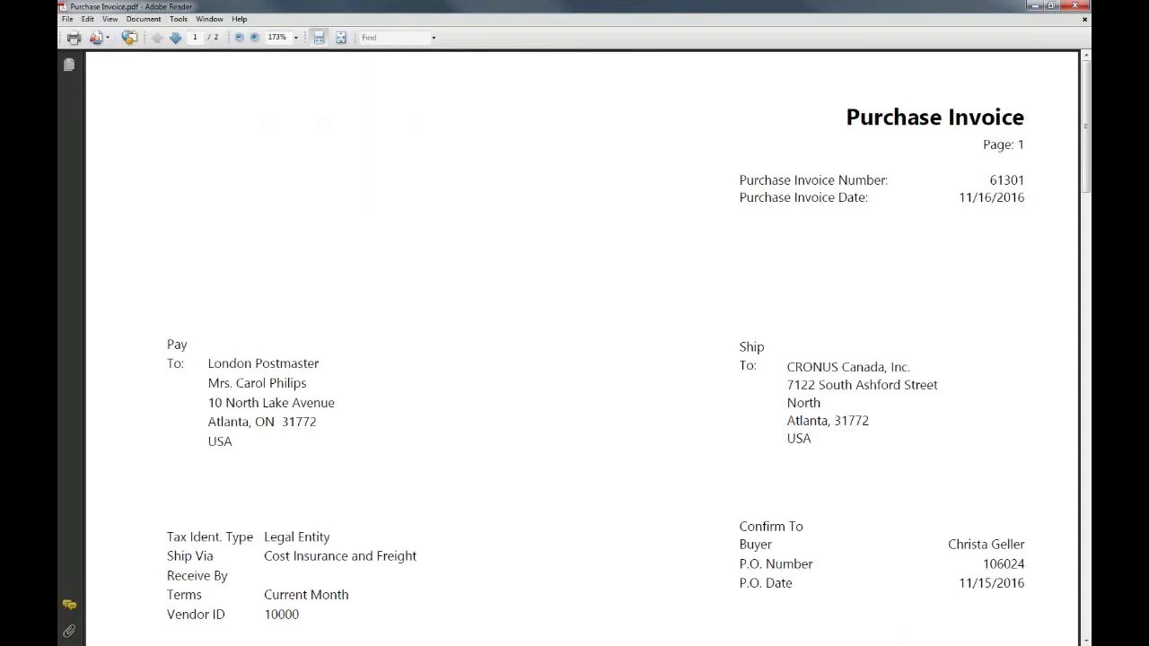
Step: Scroll down the PDF to the line for 5 LONDON Swivel Chairs totalling 1,112.50
scroll(652, 299, "down", 5)
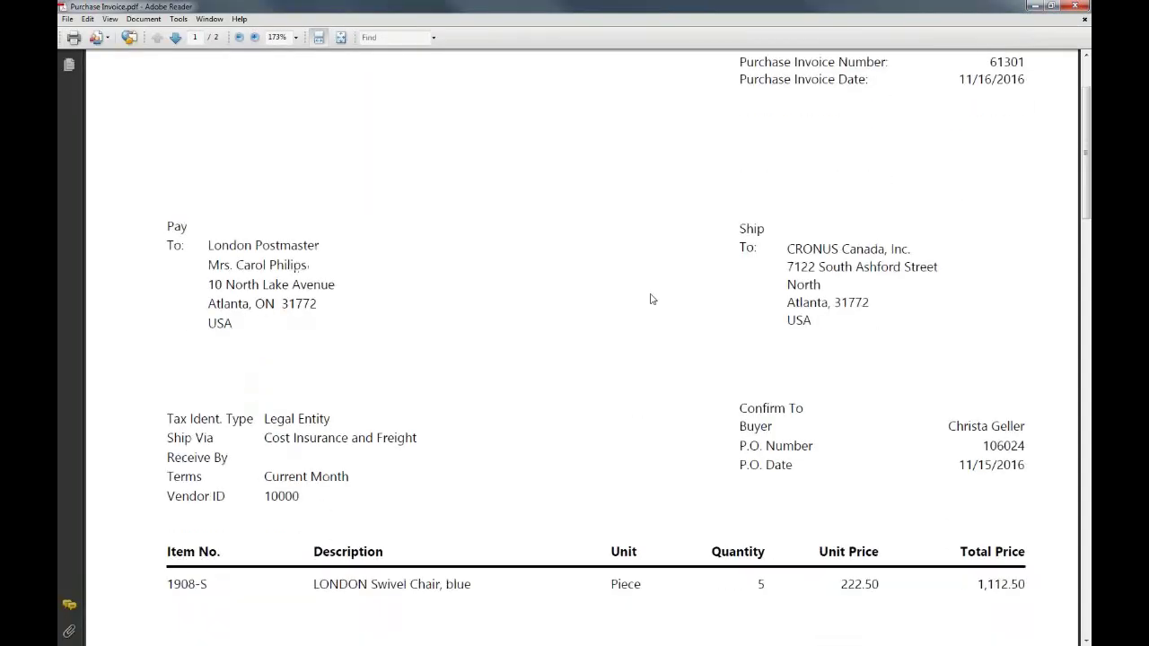
scroll(652, 299, "down", 3)
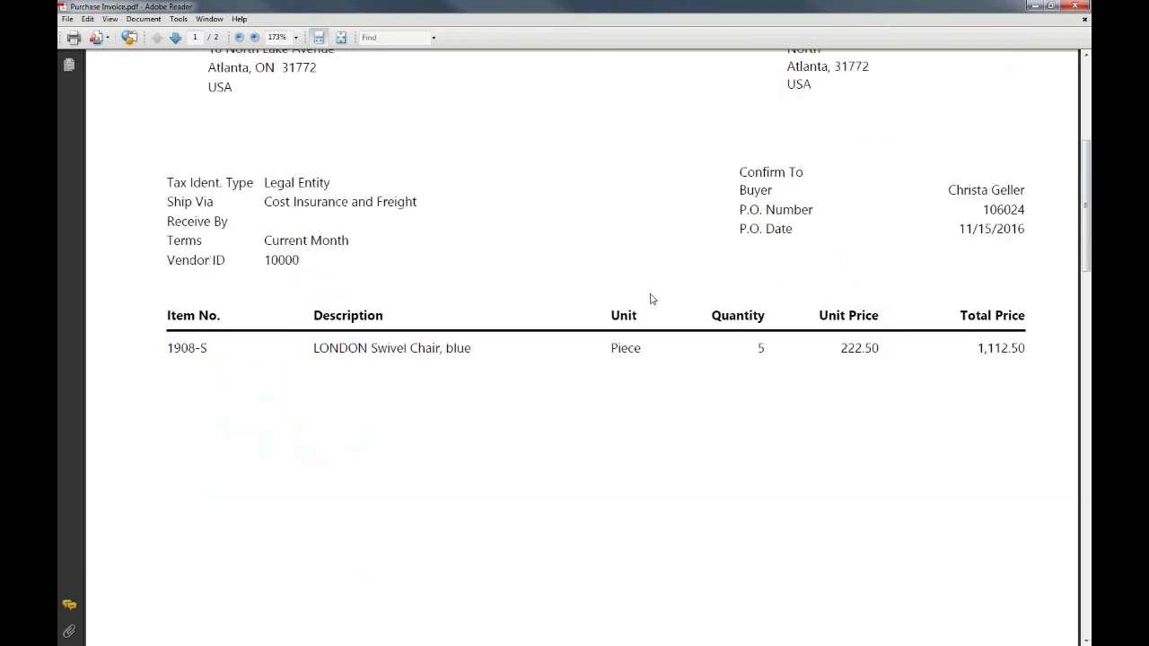